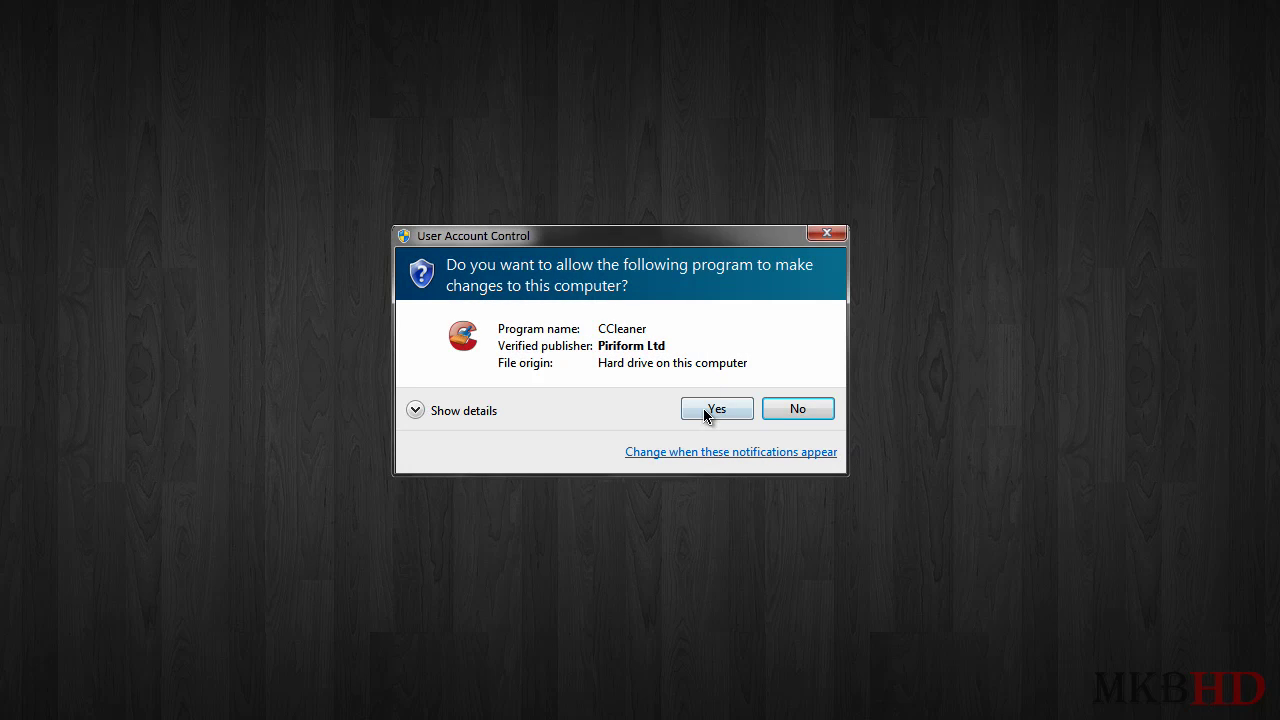
# Step: Allow CCleaner to start, view the Registry and Tools sections, then return to the Cleaner checklist
pyautogui.click(704, 410)
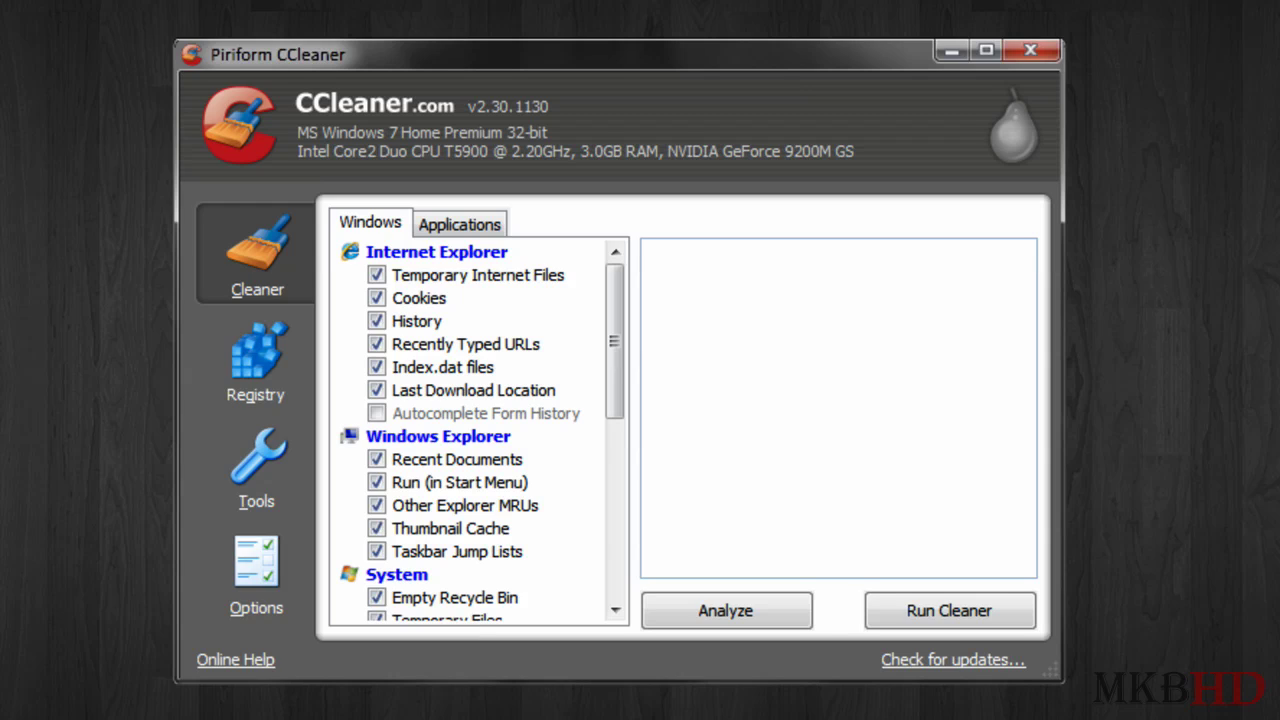
pyautogui.click(258, 362)
pyautogui.click(258, 463)
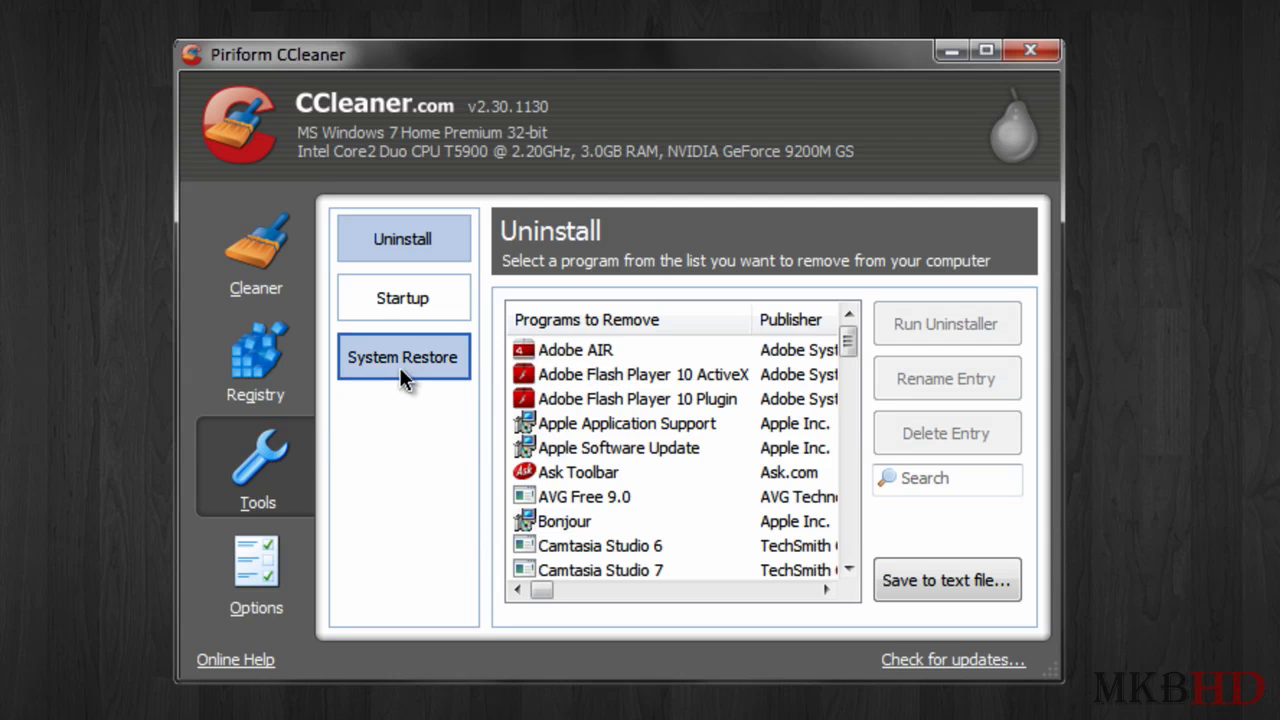
pyautogui.click(255, 280)
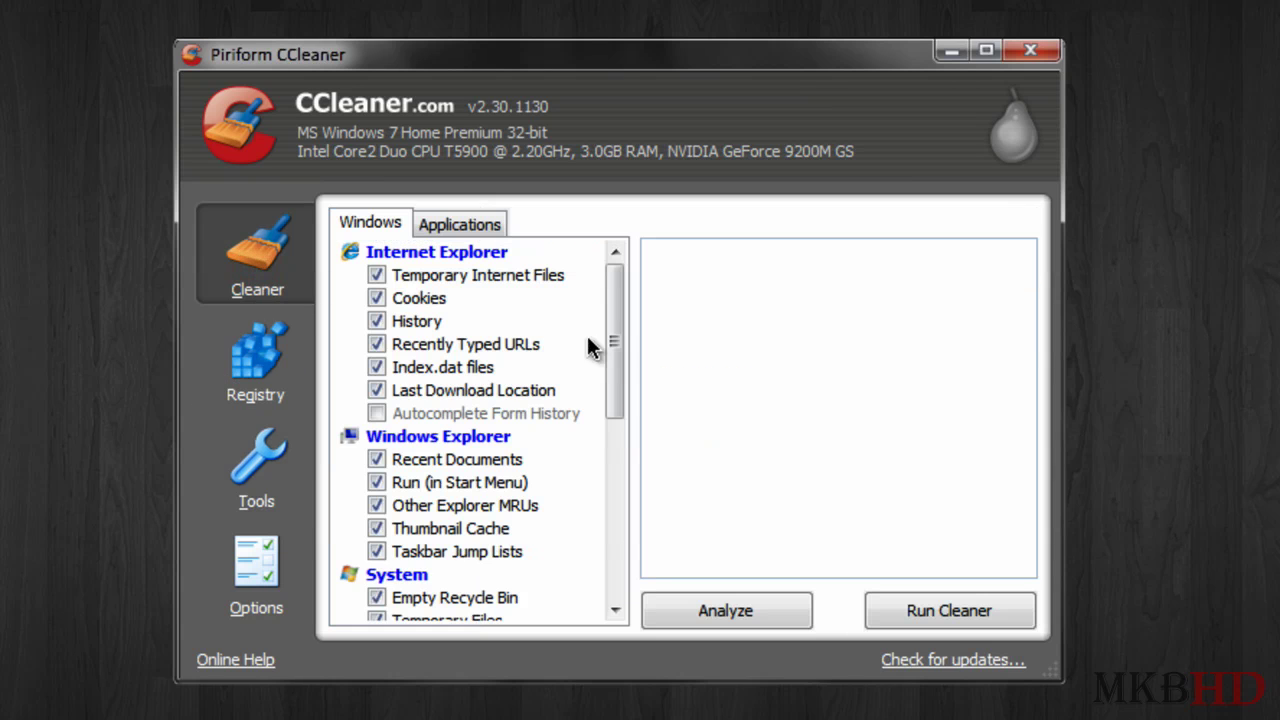
# Step: In the Windows tab's System list, tick DNS Cache and Windows Error Reporting
pyautogui.moveTo(622, 300); pyautogui.dragTo(621, 340)
pyautogui.moveTo(611, 296); pyautogui.dragTo(633, 275)
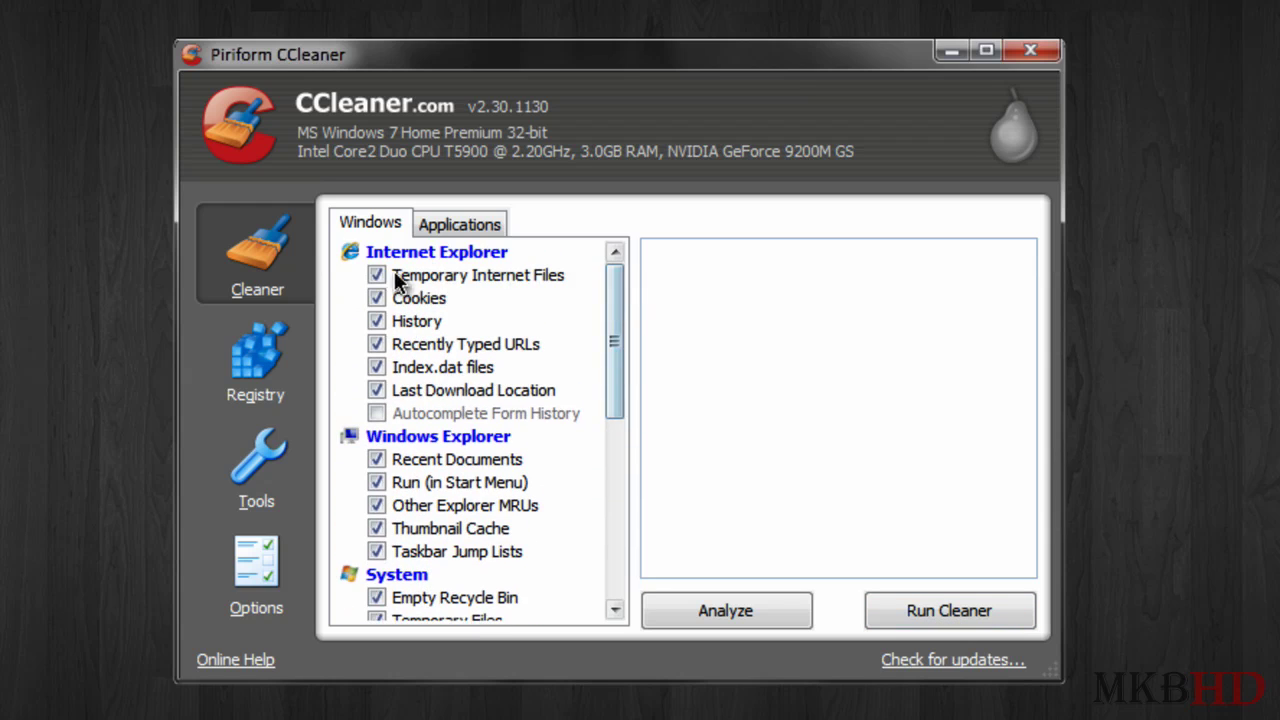
pyautogui.moveTo(611, 318); pyautogui.dragTo(623, 449)
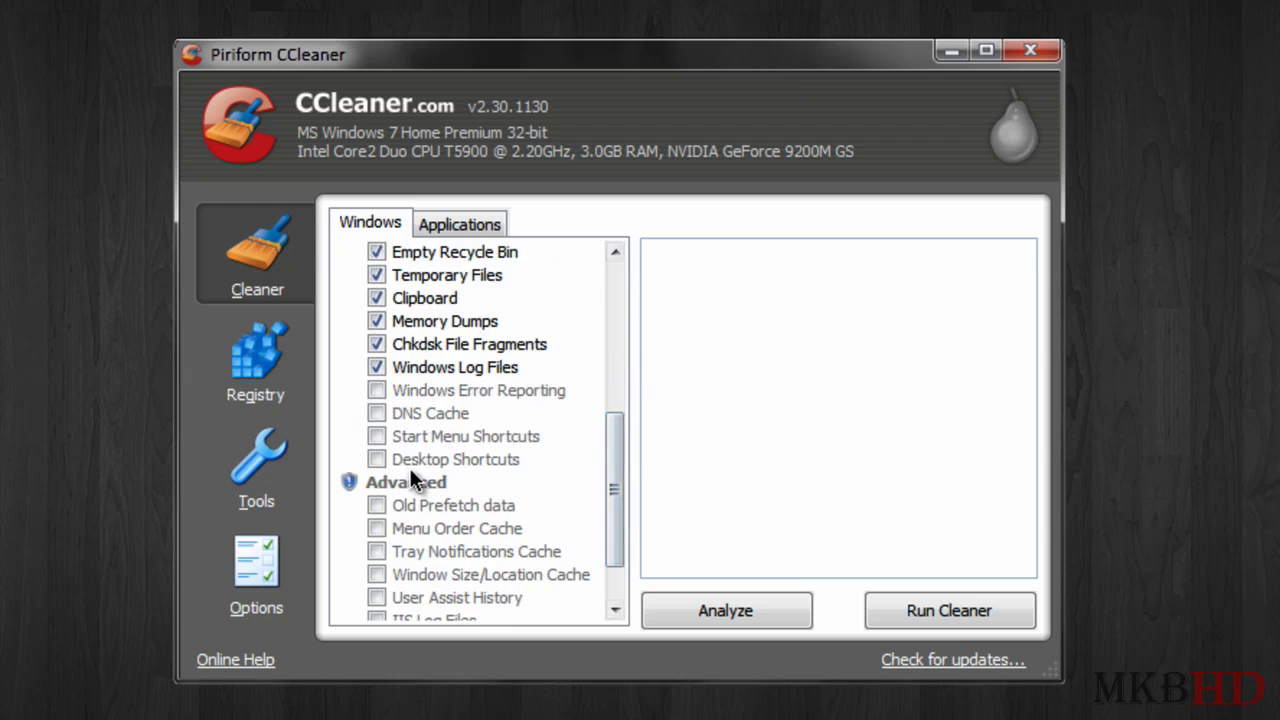
pyautogui.click(376, 460)
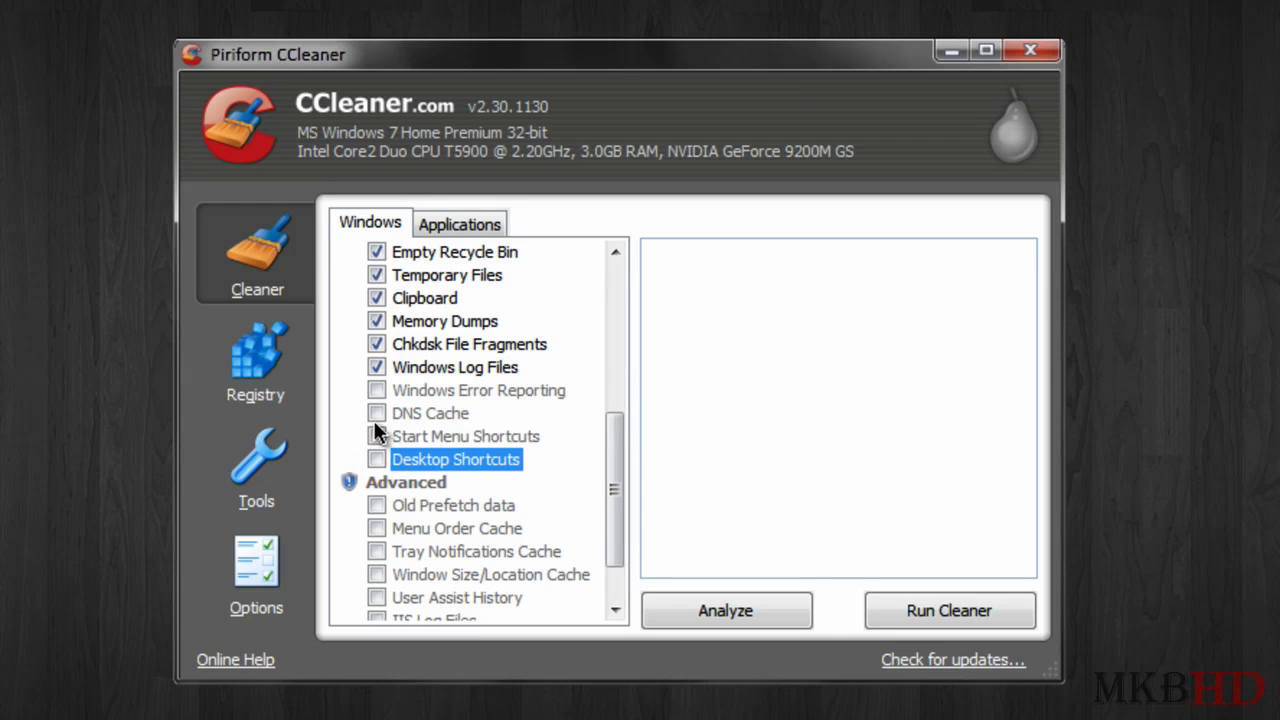
pyautogui.click(376, 413)
pyautogui.click(376, 390)
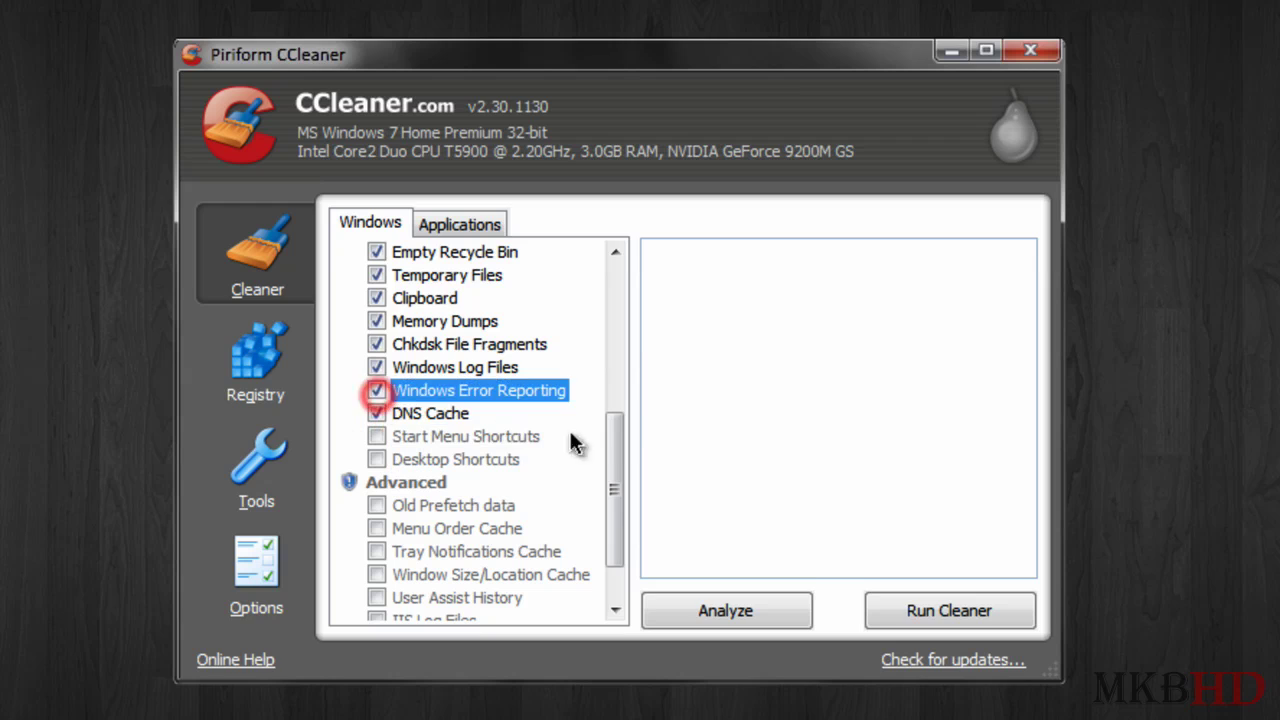
pyautogui.moveTo(613, 448); pyautogui.dragTo(614, 480)
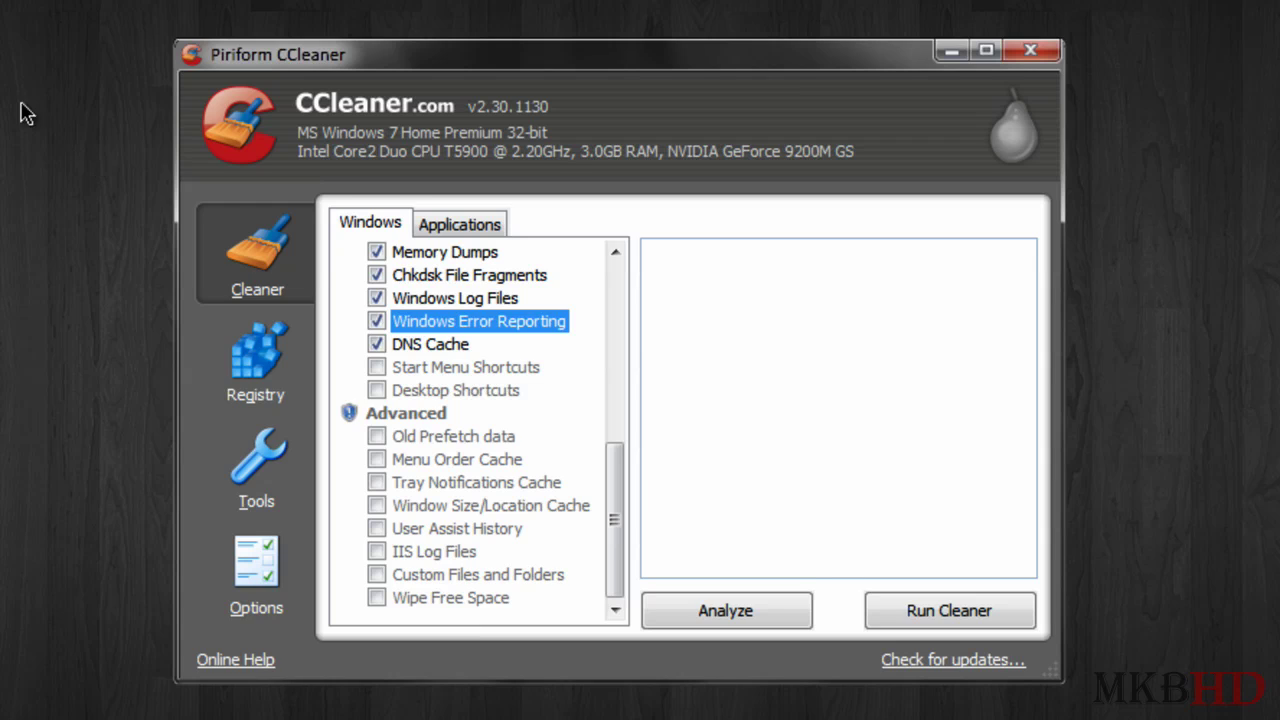
# Step: On the Applications tab, tick Opera Cookies, Safari Saved Form Information, and Firefox and Chrome Compact Databases
pyautogui.click(458, 226)
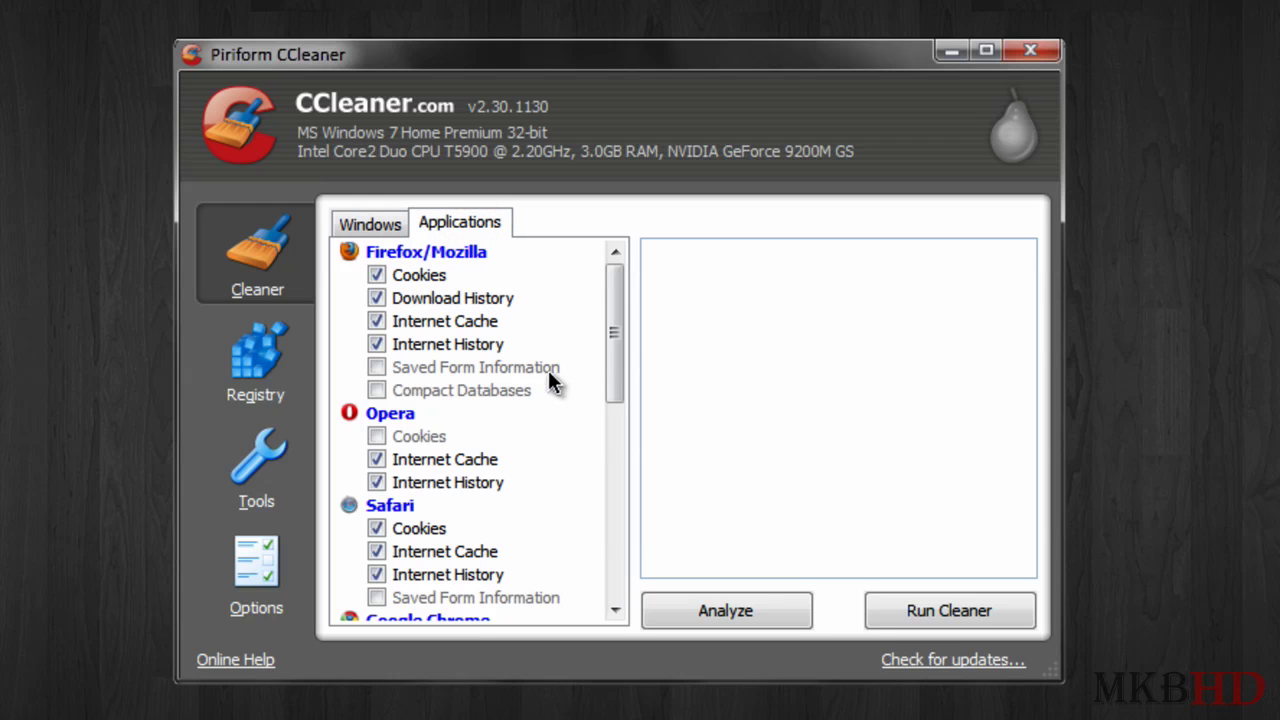
pyautogui.click(374, 437)
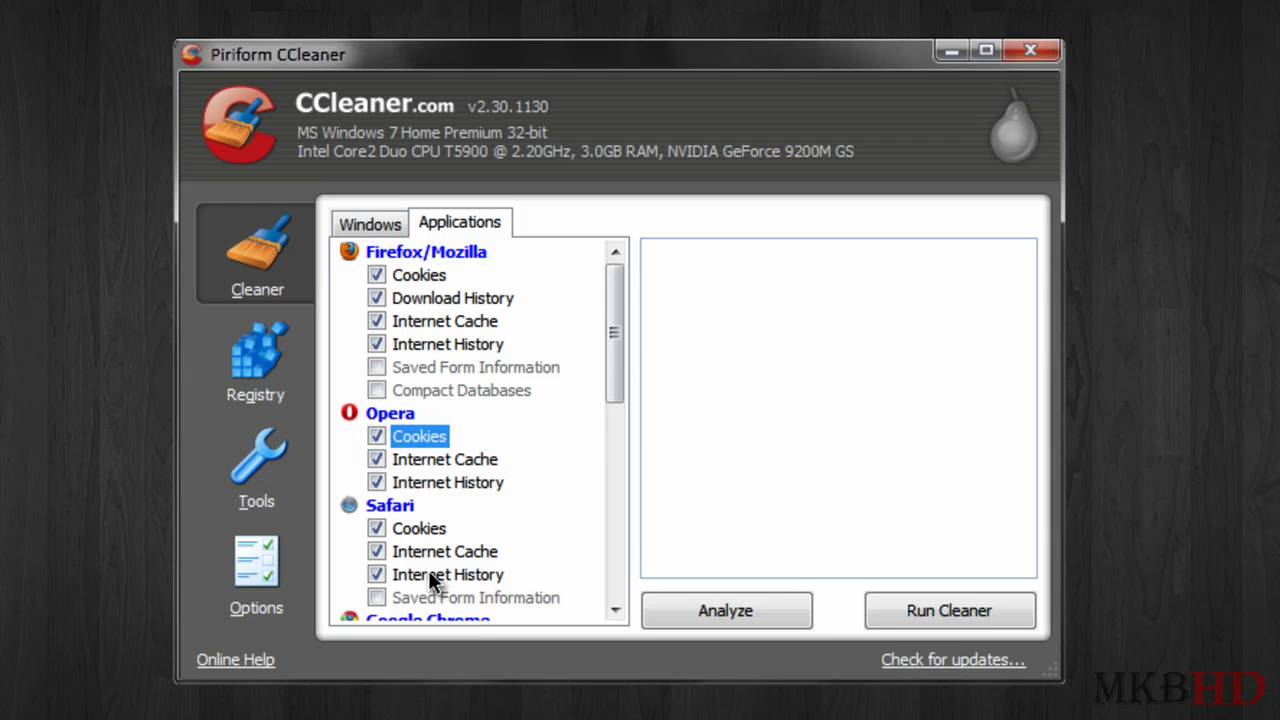
pyautogui.click(376, 597)
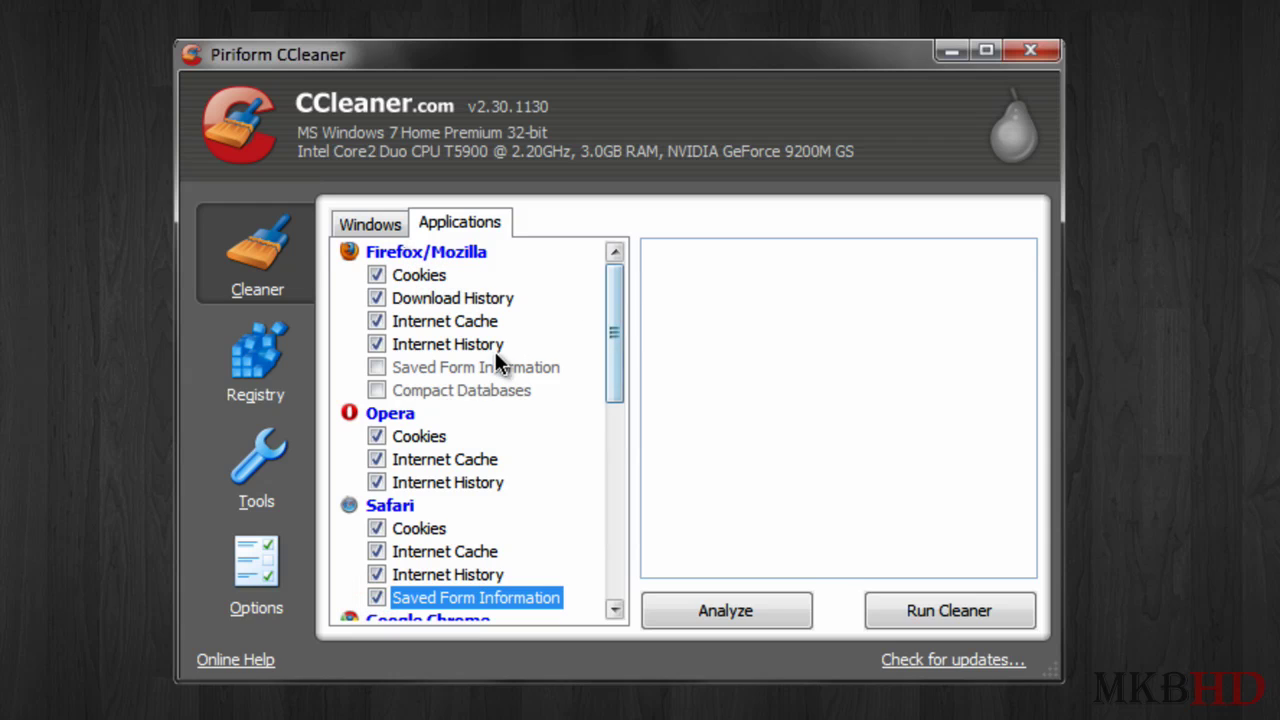
pyautogui.click(440, 390)
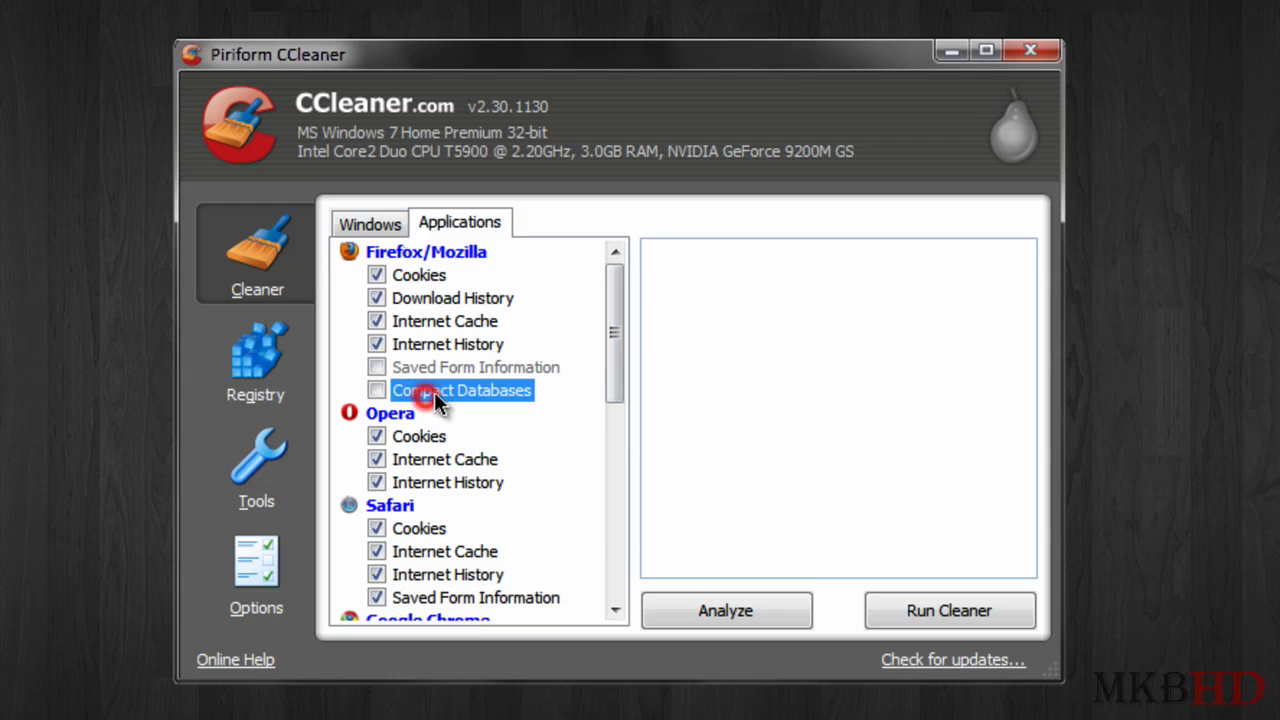
pyautogui.click(376, 390)
pyautogui.moveTo(614, 332); pyautogui.dragTo(624, 437)
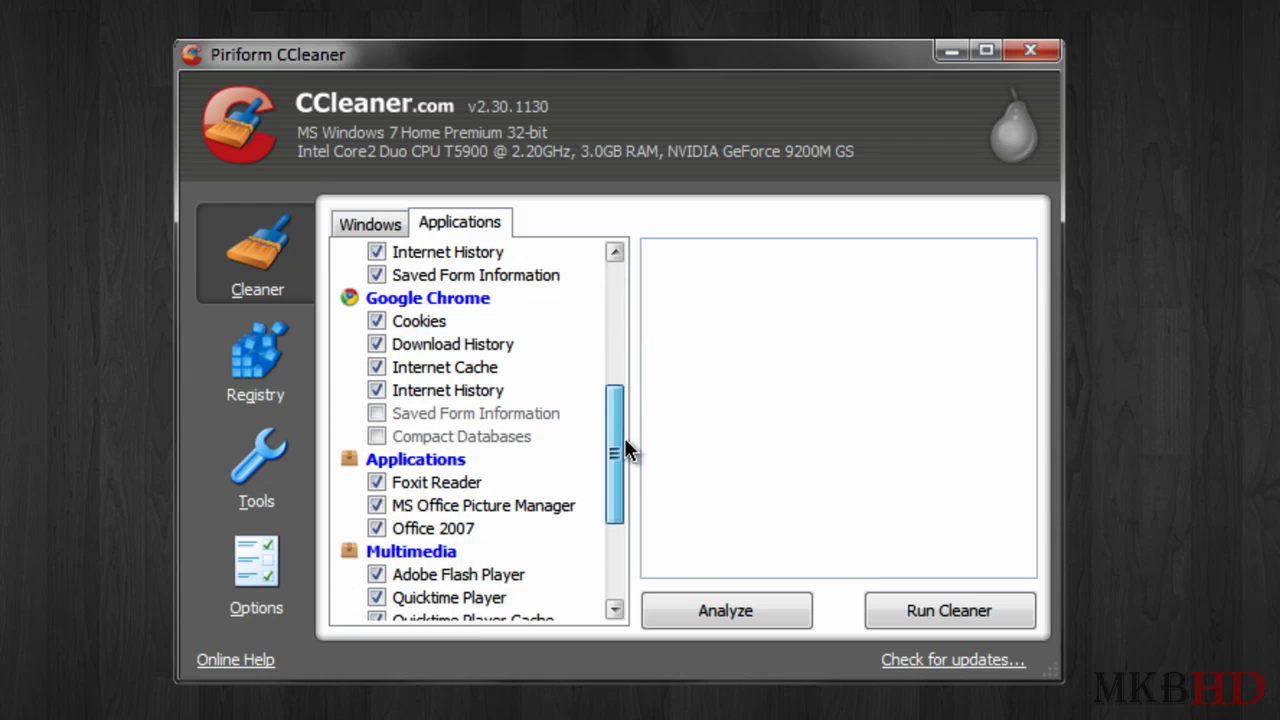
pyautogui.click(376, 437)
pyautogui.moveTo(610, 435); pyautogui.dragTo(614, 550)
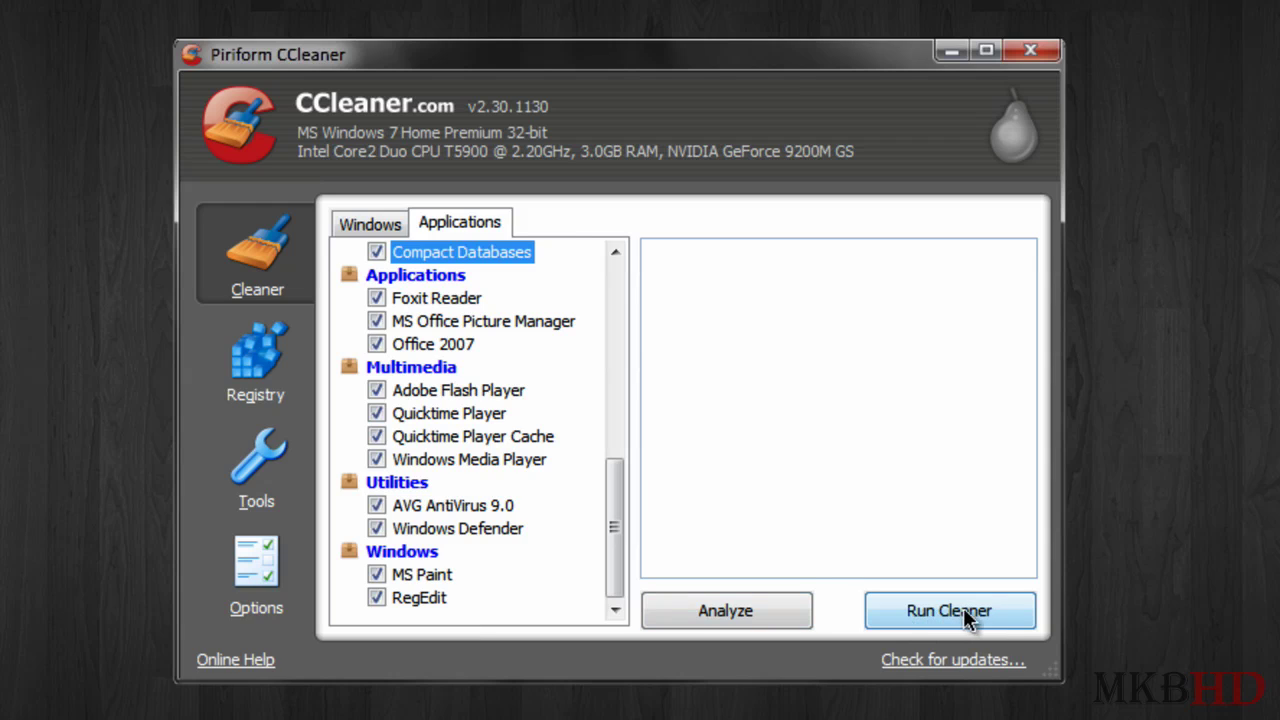
# Step: Analyze the checked items, review the roughly 47.2 MB found, and run the cleaner to delete it
pyautogui.click(727, 612)
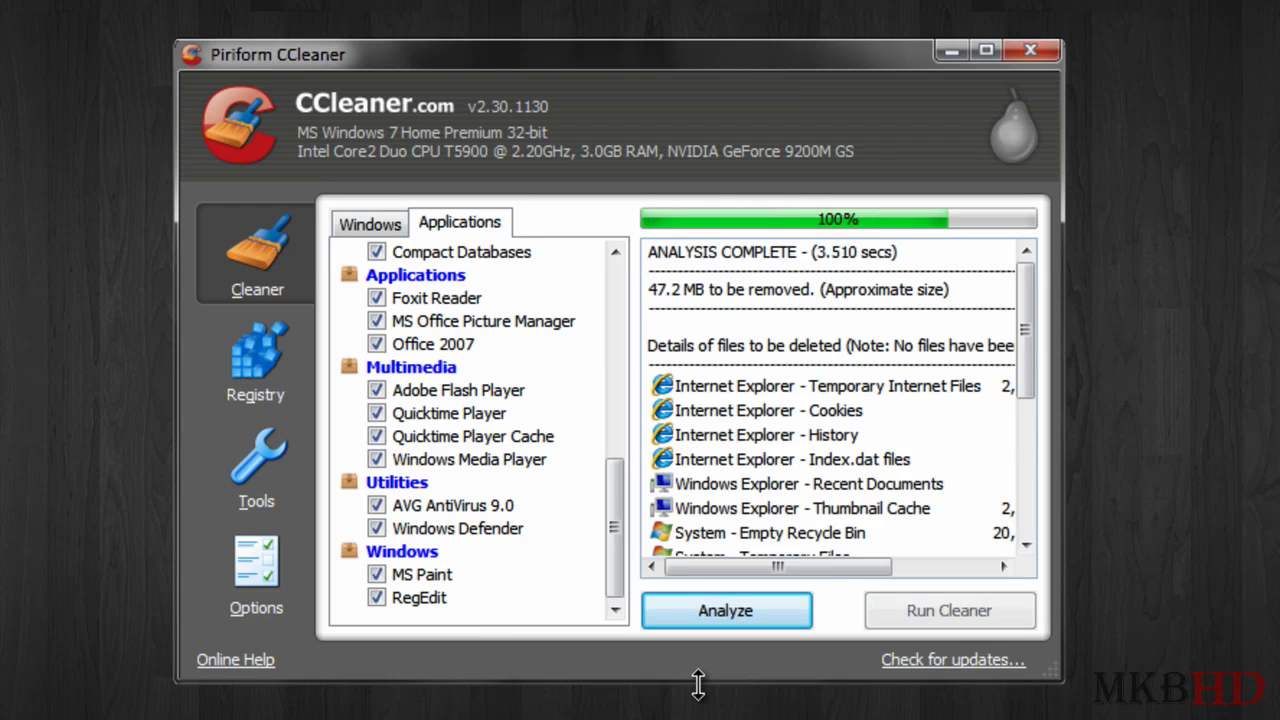
pyautogui.click(357, 233)
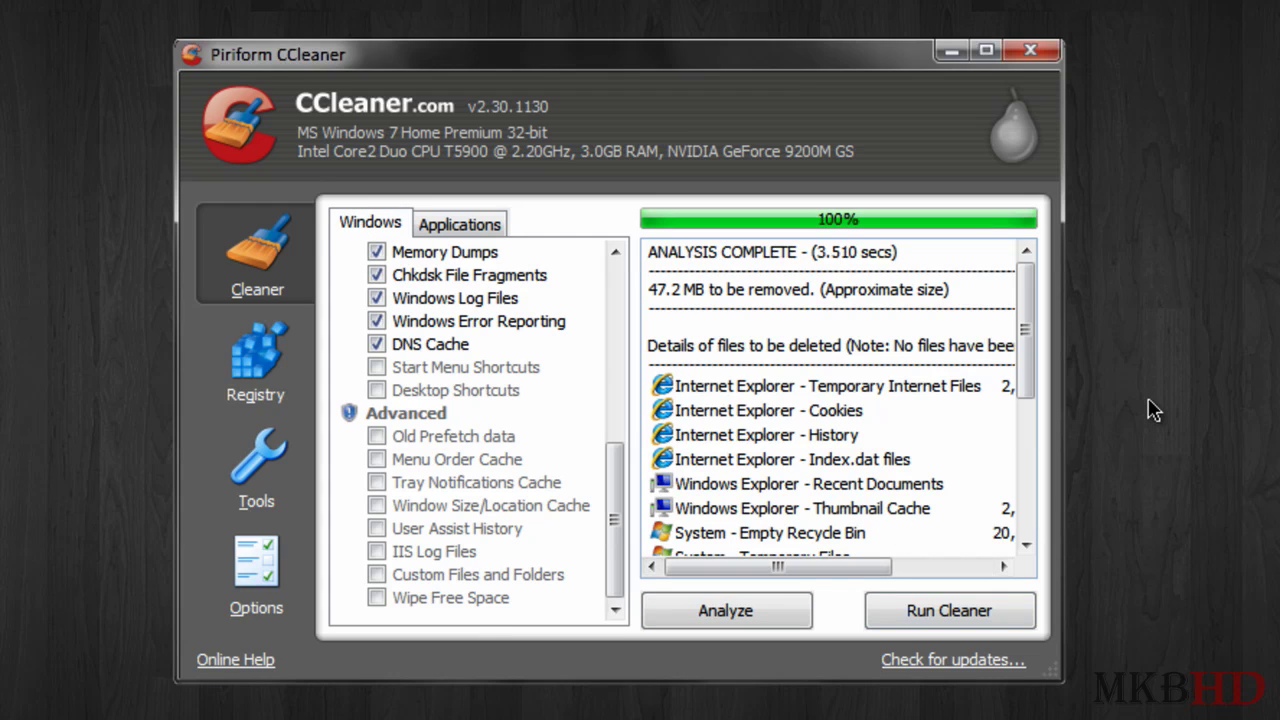
pyautogui.moveTo(812, 566); pyautogui.dragTo(913, 577)
pyautogui.moveTo(1023, 312); pyautogui.dragTo(1039, 279)
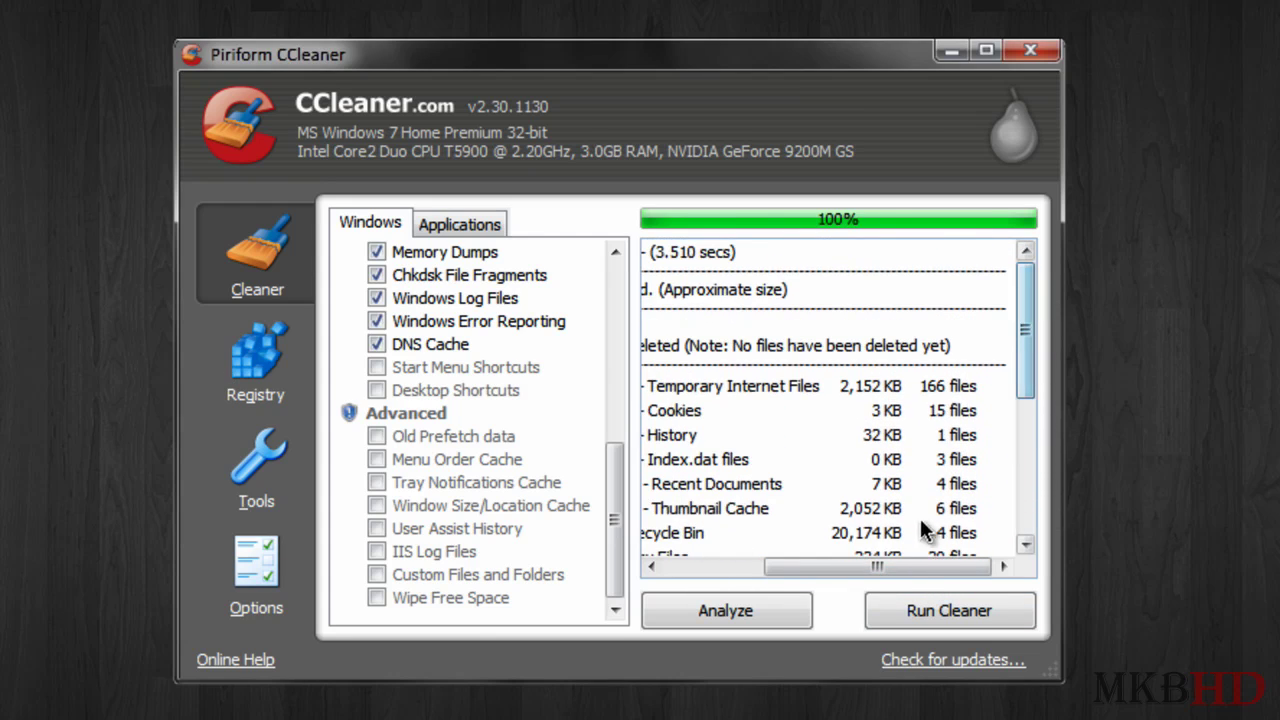
pyautogui.moveTo(910, 567); pyautogui.dragTo(812, 567)
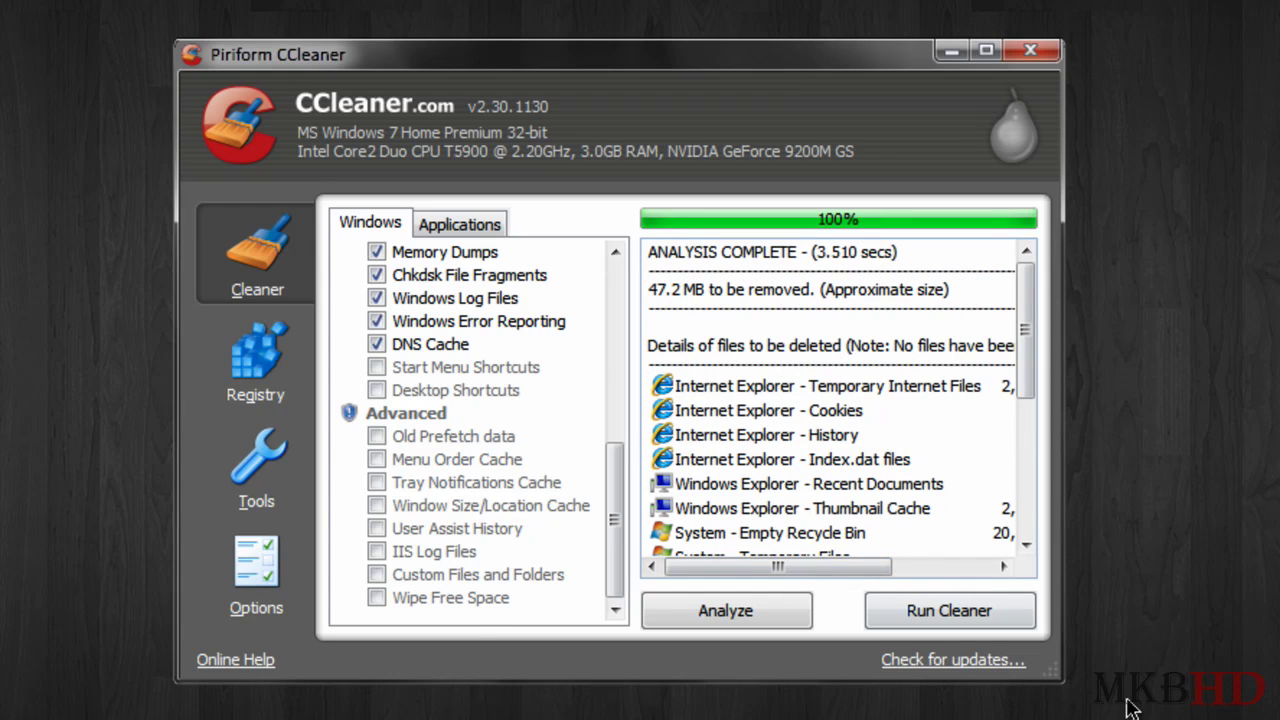
pyautogui.click(933, 606)
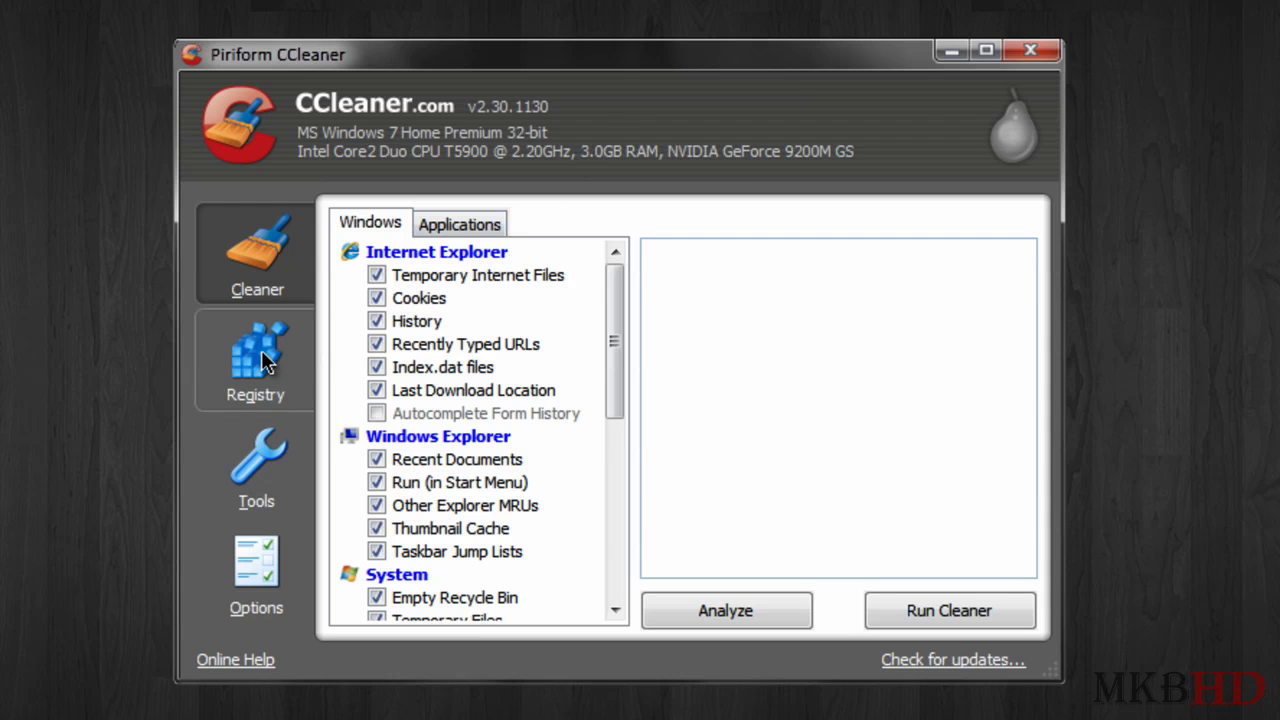
# Step: Switch to the Registry page with all thirteen integrity checks ticked
pyautogui.click(233, 358)
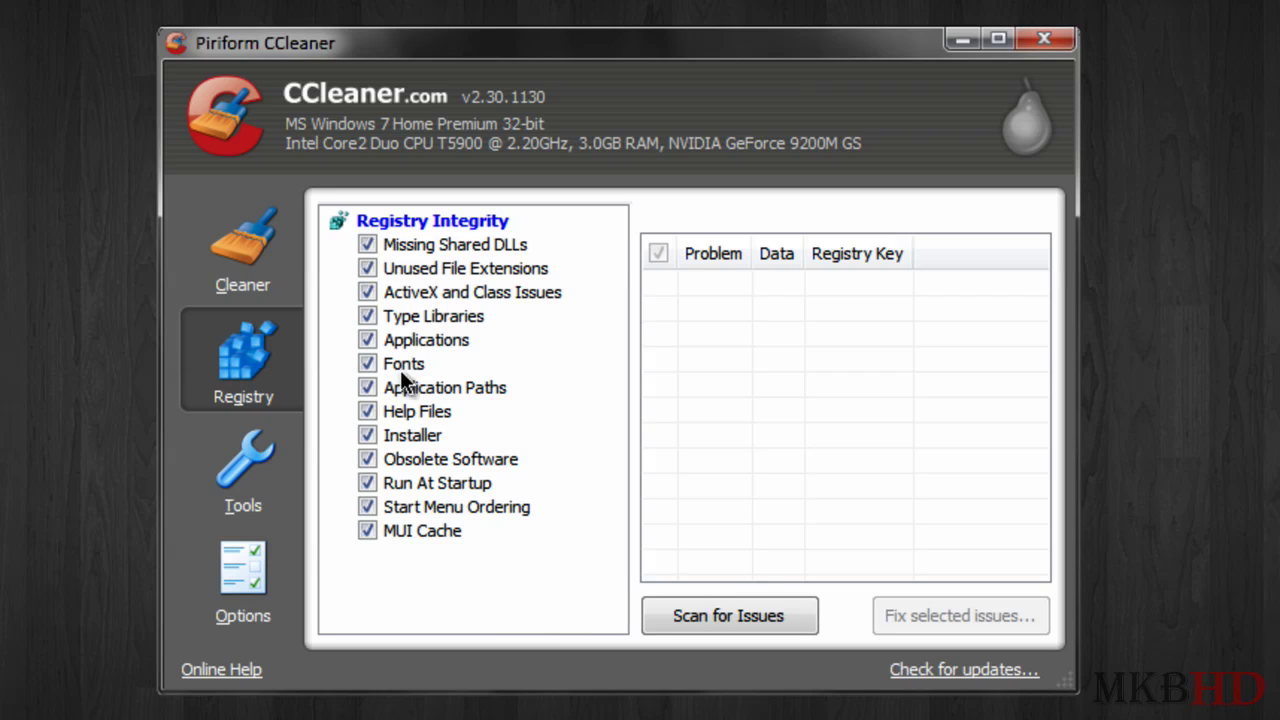
# Step: Scan the registry and fix all eight issues found using Fix All Selected Issues
pyautogui.click(772, 616)
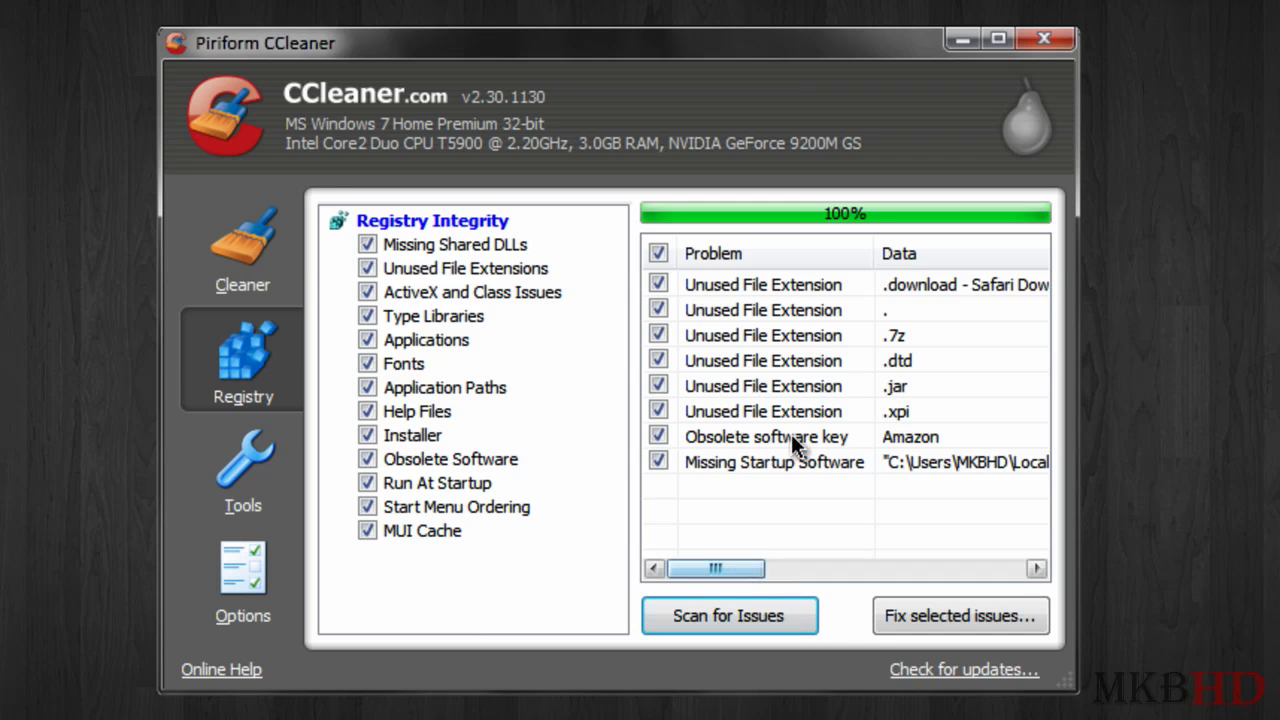
pyautogui.moveTo(727, 568)
pyautogui.mouseDown()
pyautogui.moveTo(805, 566)
pyautogui.moveTo(732, 566)
pyautogui.mouseUp()
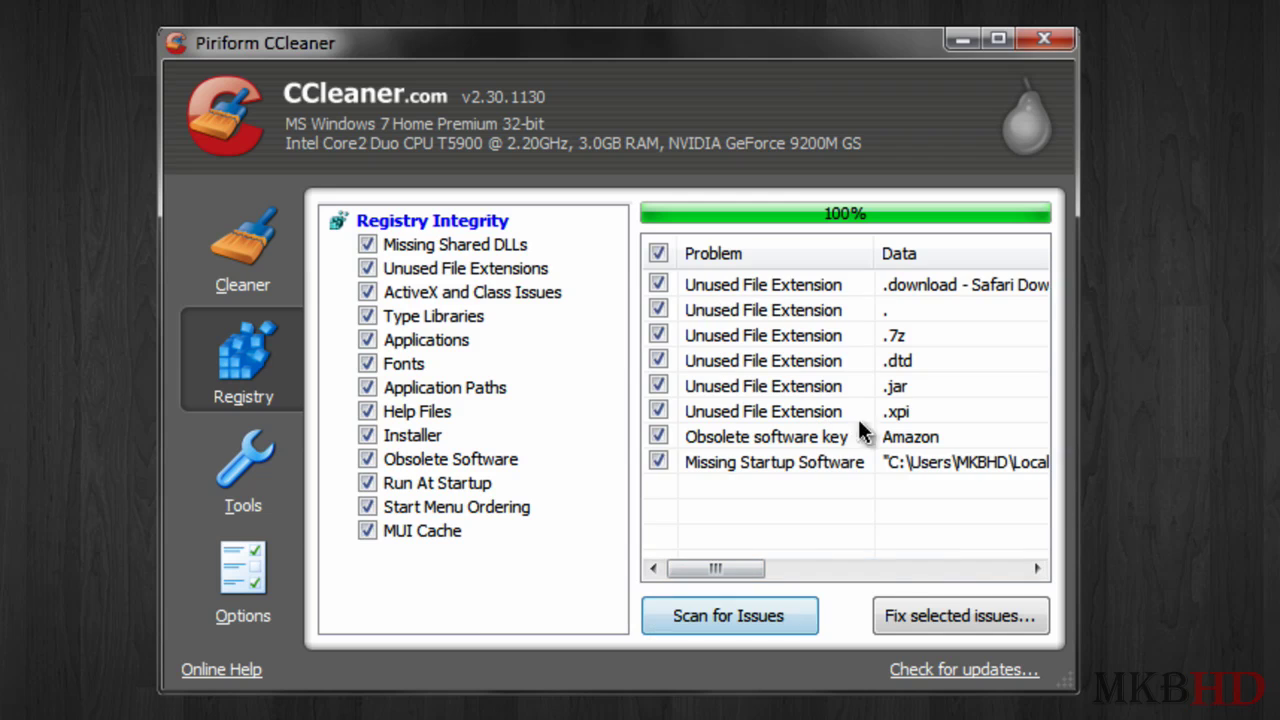
pyautogui.click(997, 617)
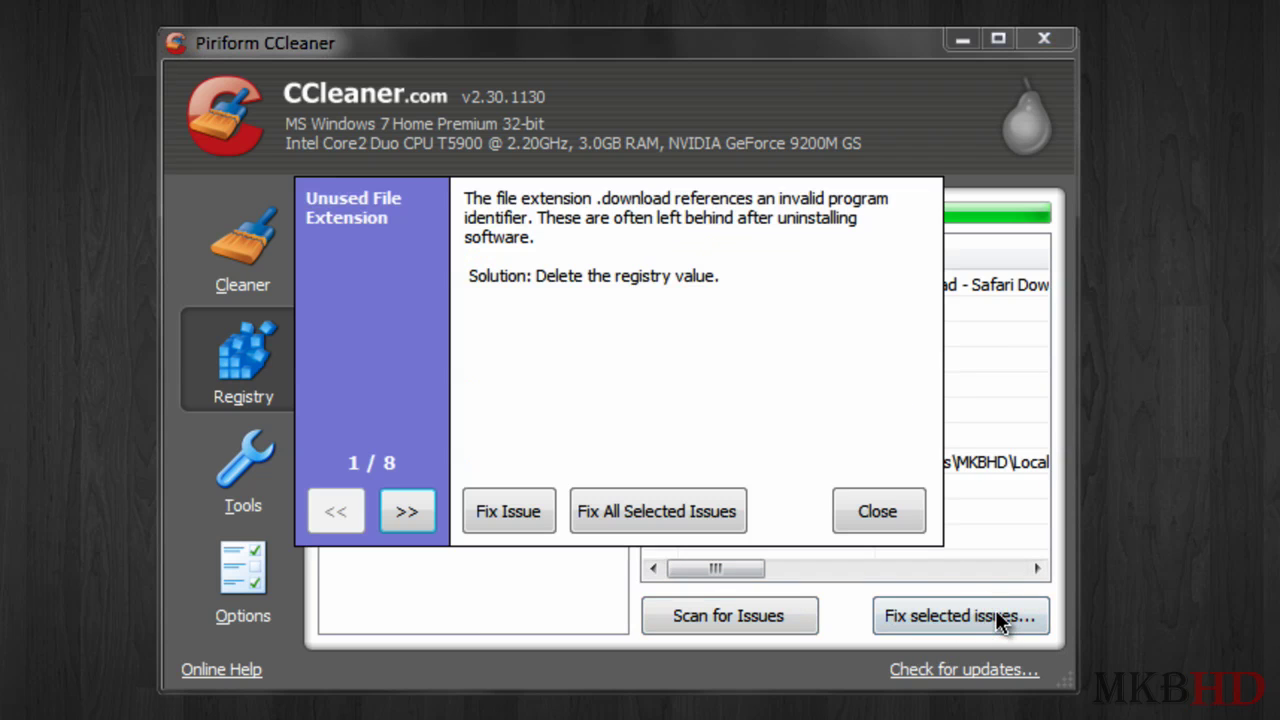
pyautogui.click(655, 512)
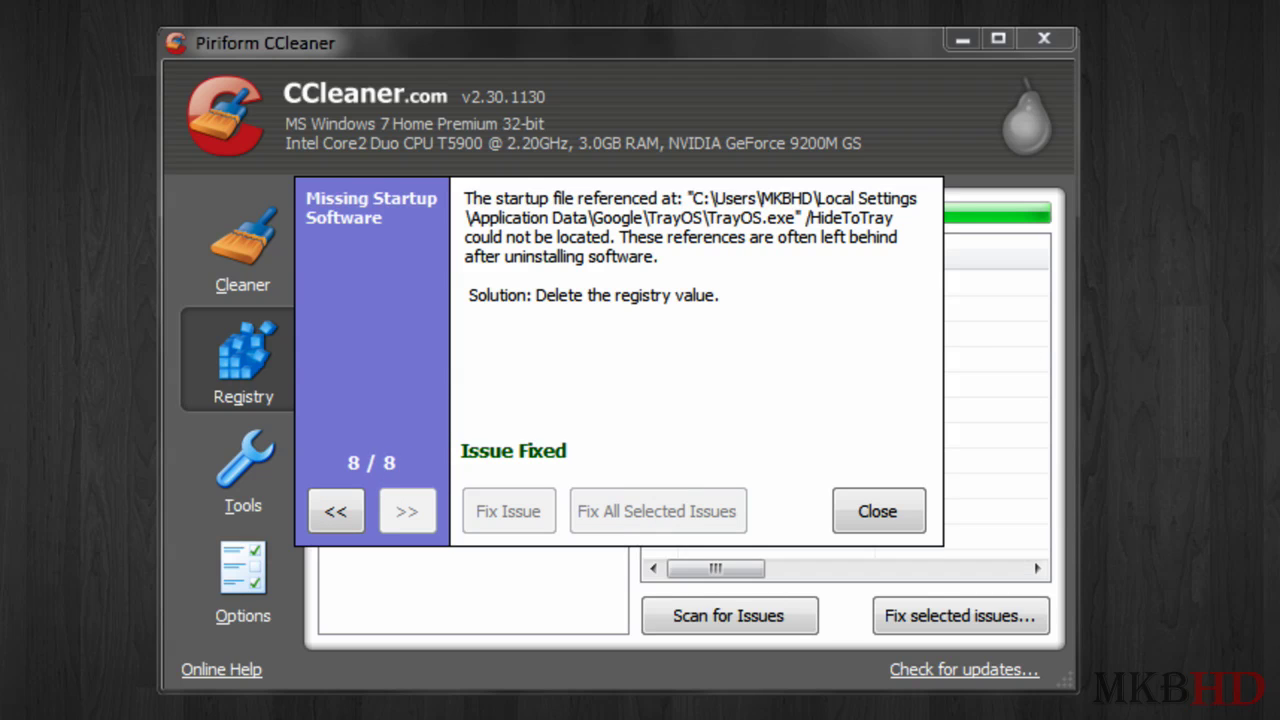
pyautogui.click(874, 512)
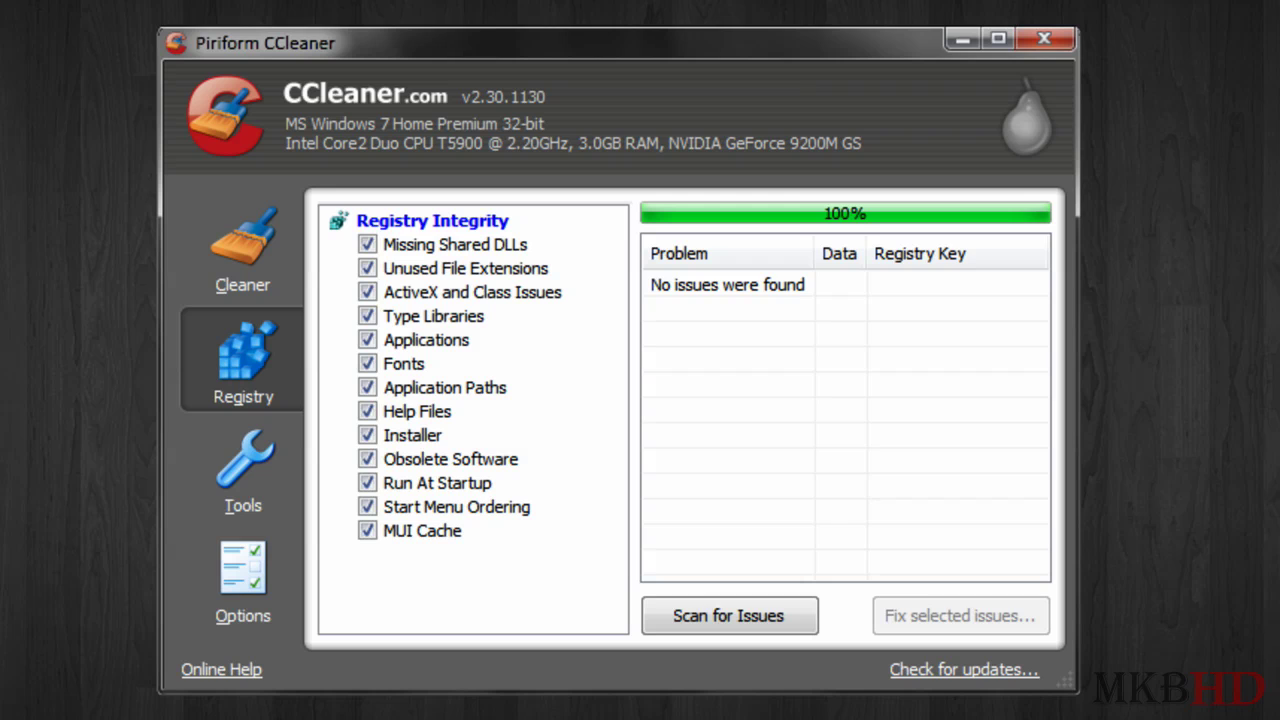
# Step: Go to Tools and bring up the list of Startup programs
pyautogui.click(236, 478)
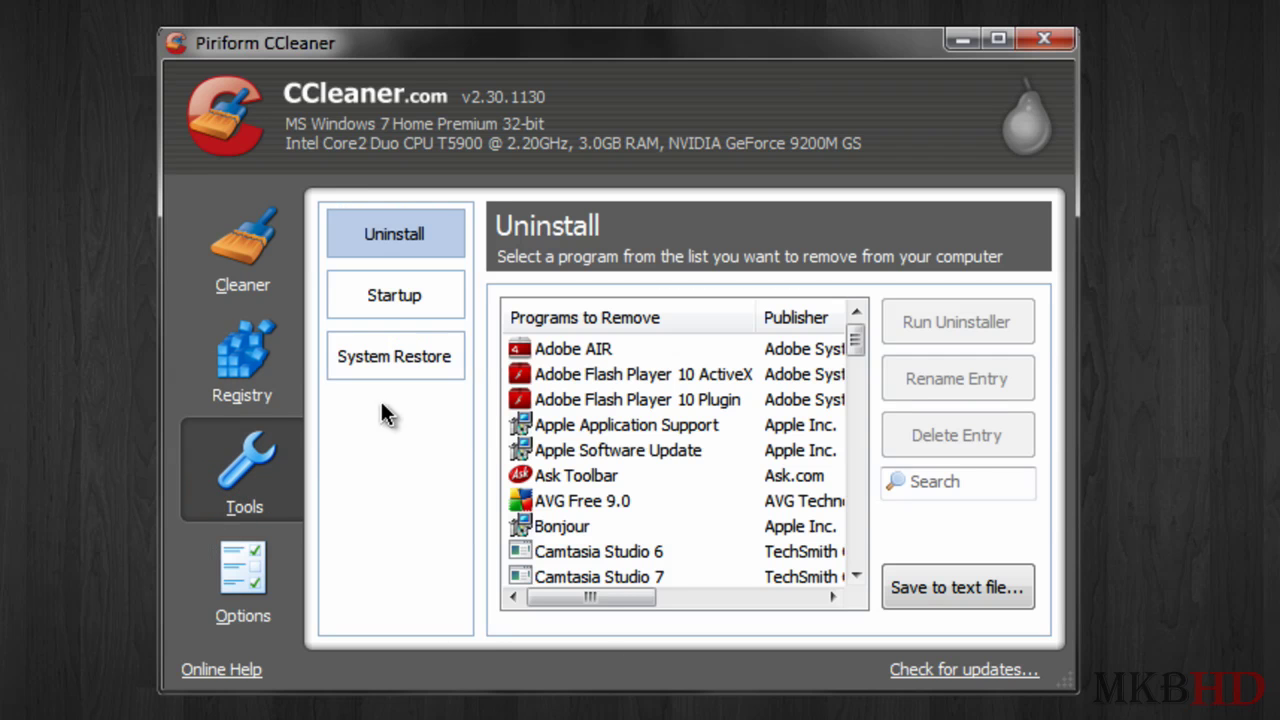
pyautogui.moveTo(854, 334)
pyautogui.mouseDown()
pyautogui.moveTo(866, 568)
pyautogui.moveTo(850, 348)
pyautogui.mouseUp()
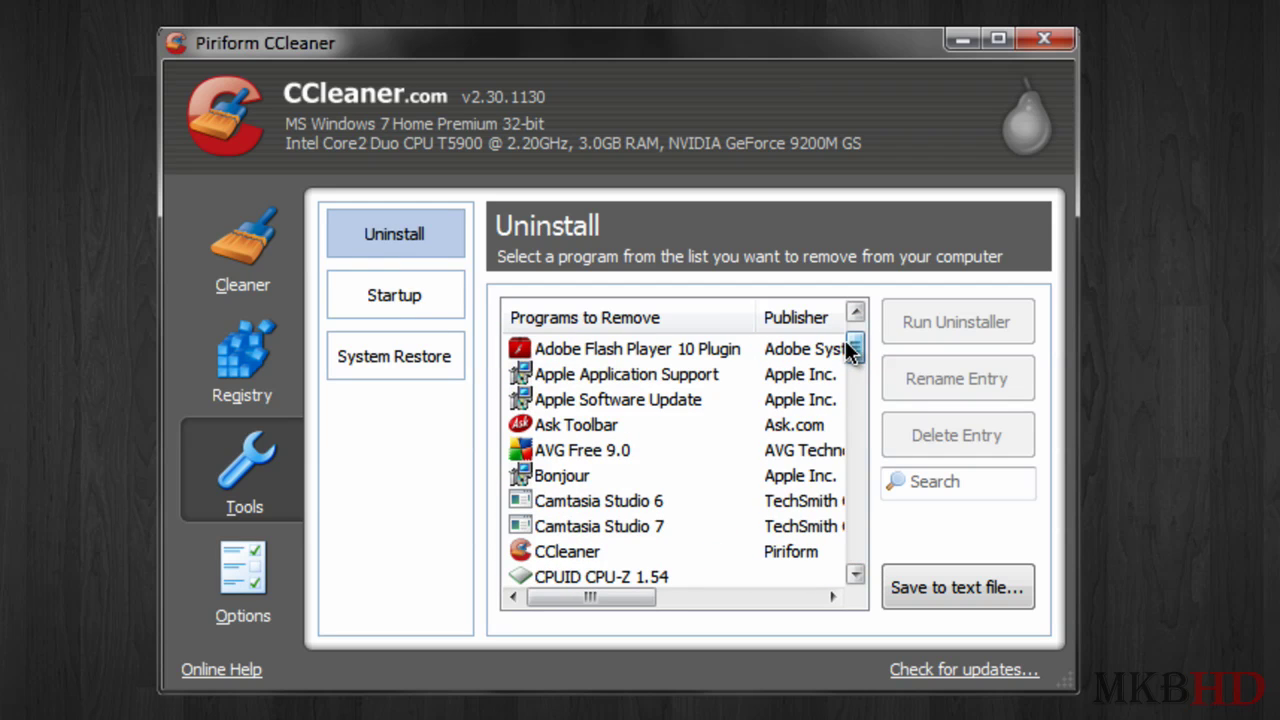
pyautogui.click(427, 287)
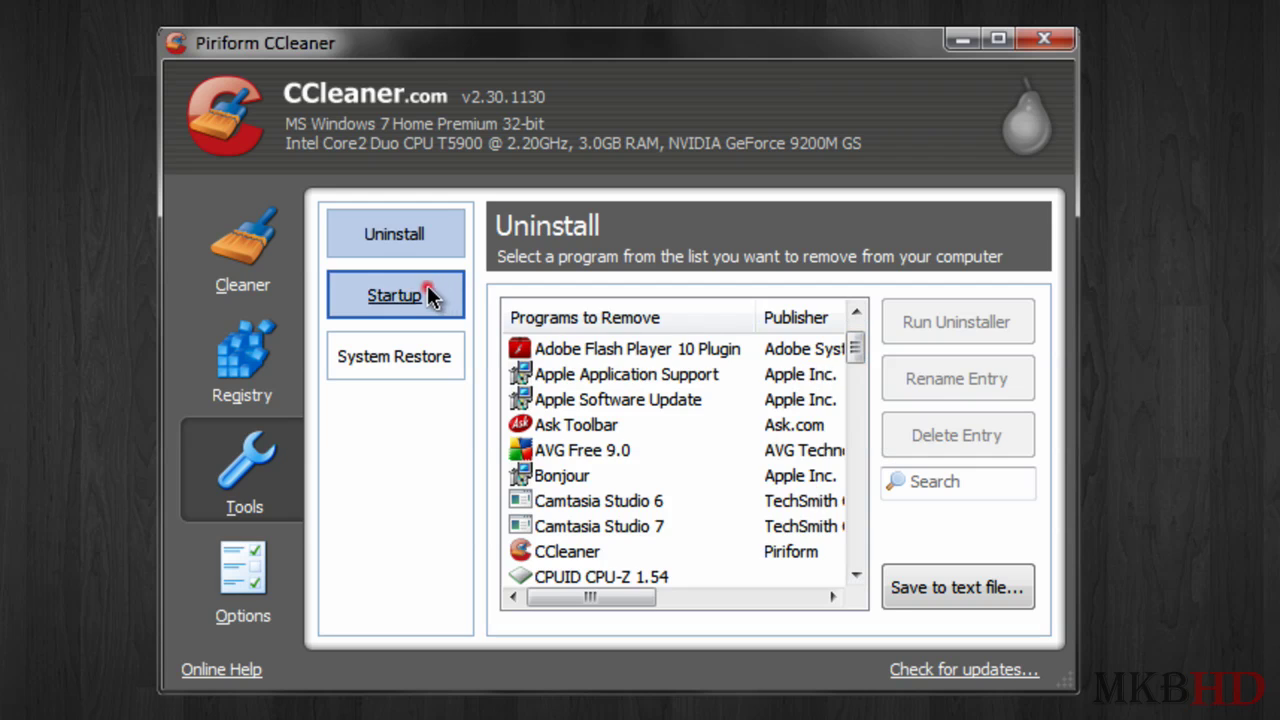
pyautogui.moveTo(1018, 342); pyautogui.dragTo(1031, 311)
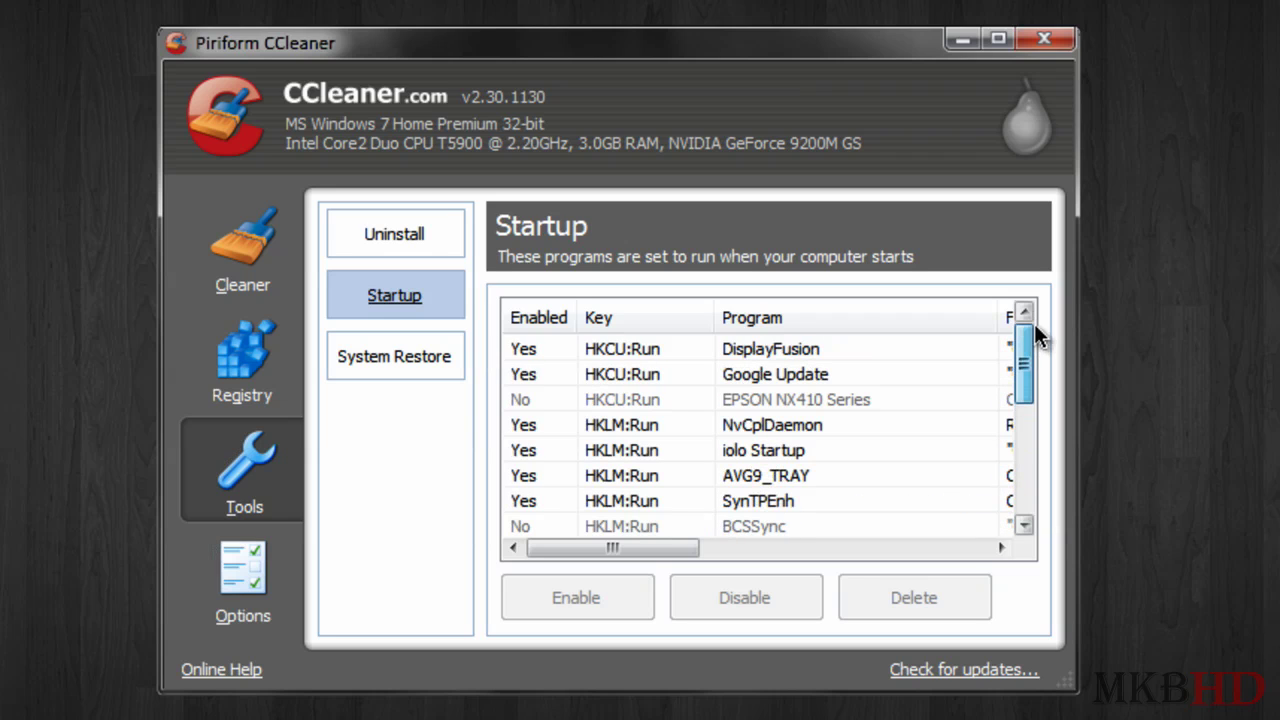
# Step: Disable Google Update, DisplayFusion and AVG9_TRAY from running at startup
pyautogui.click(618, 373)
pyautogui.rightClick(652, 374)
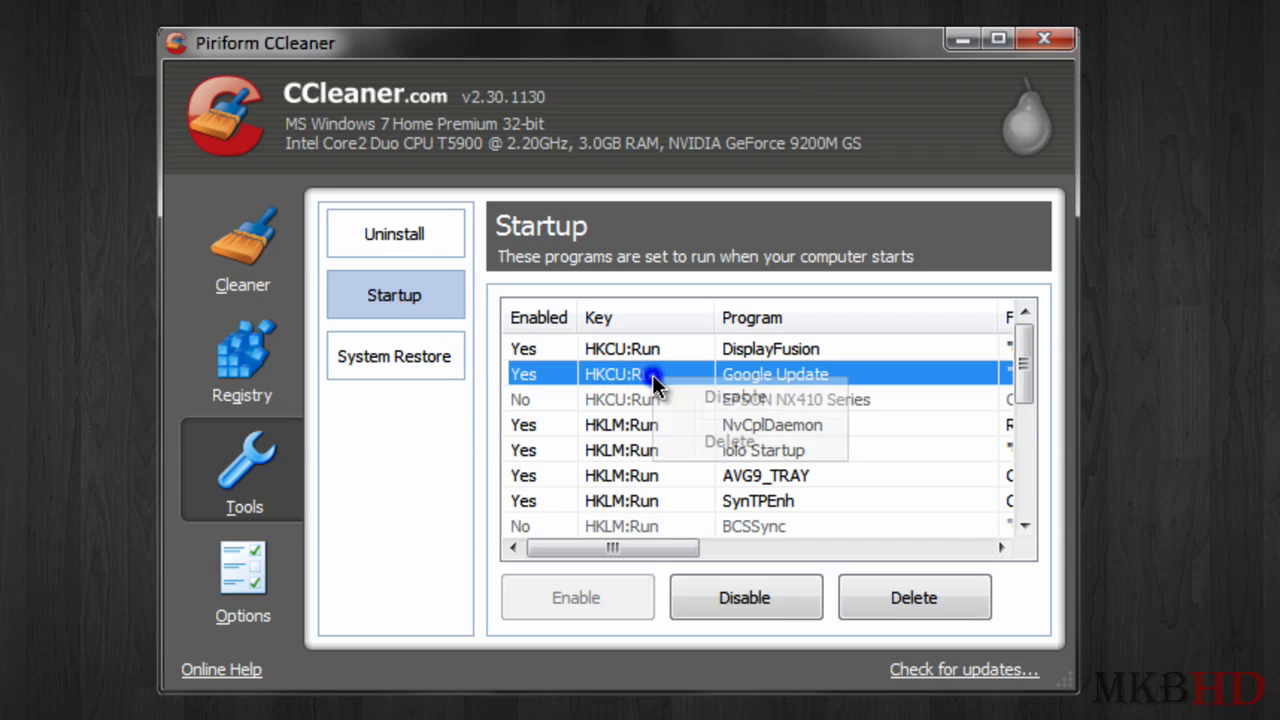
pyautogui.click(788, 400)
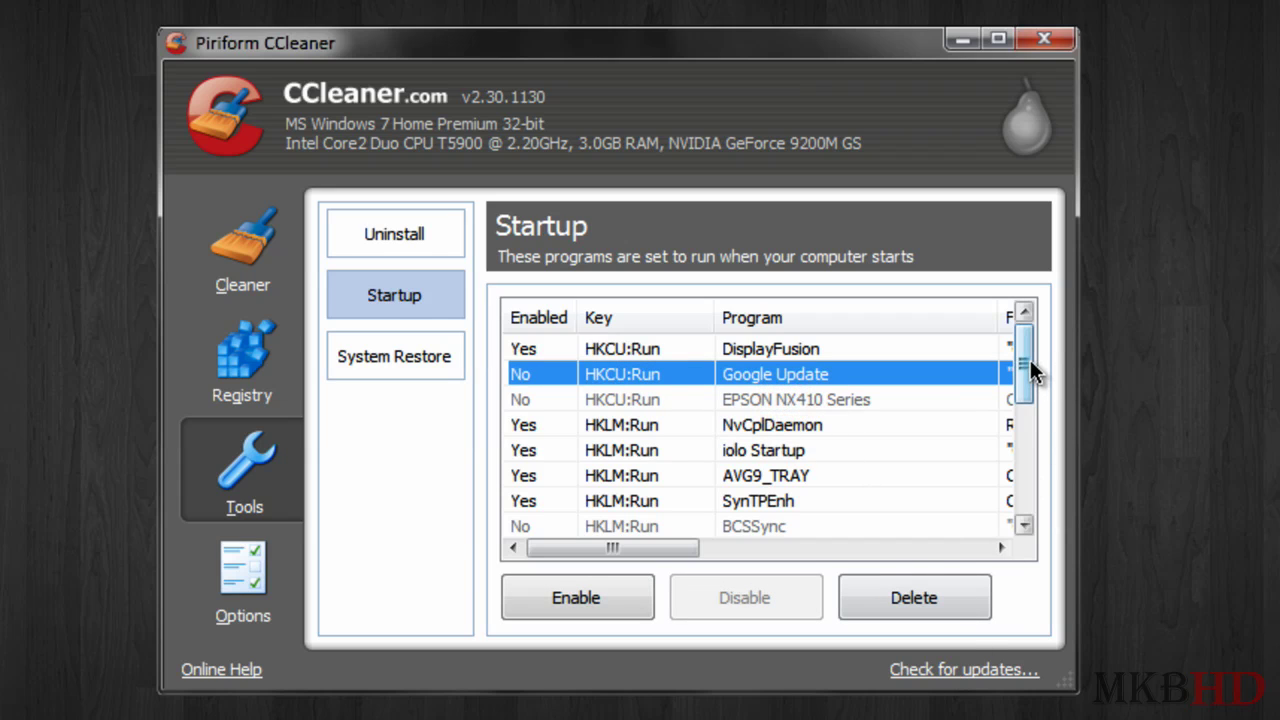
pyautogui.moveTo(1030, 359); pyautogui.dragTo(944, 330)
pyautogui.rightClick(765, 348)
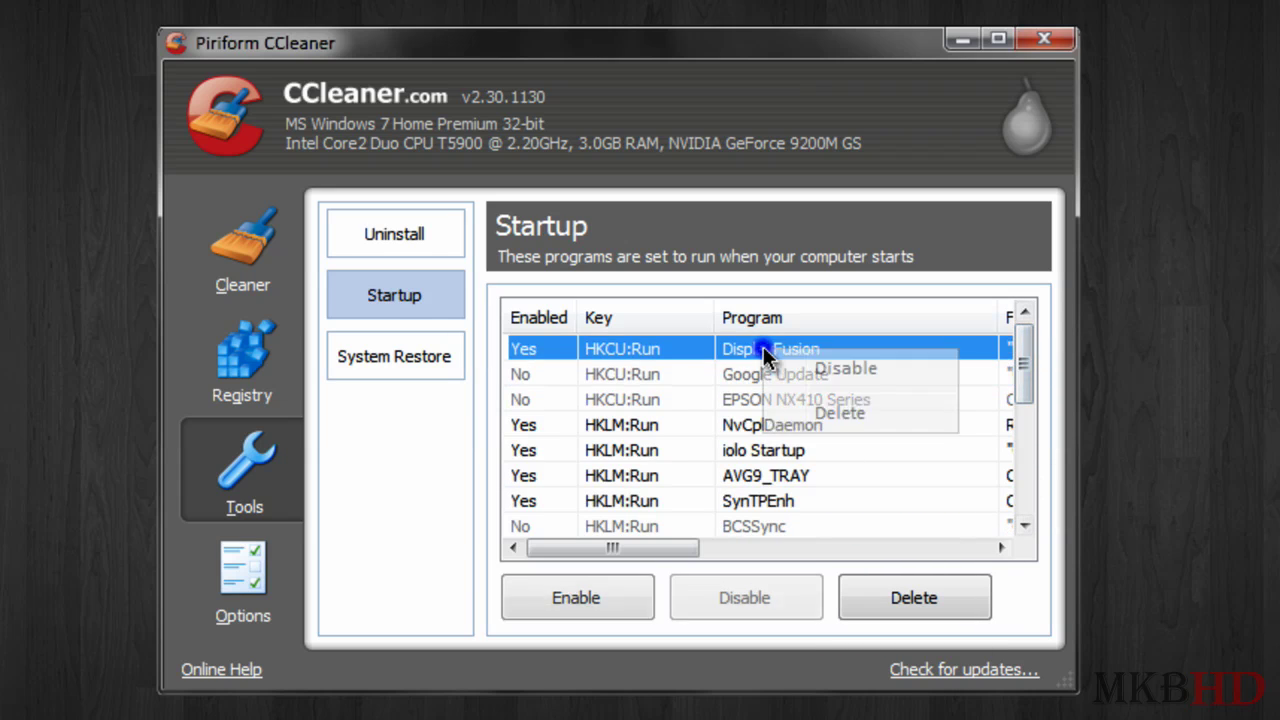
pyautogui.click(828, 372)
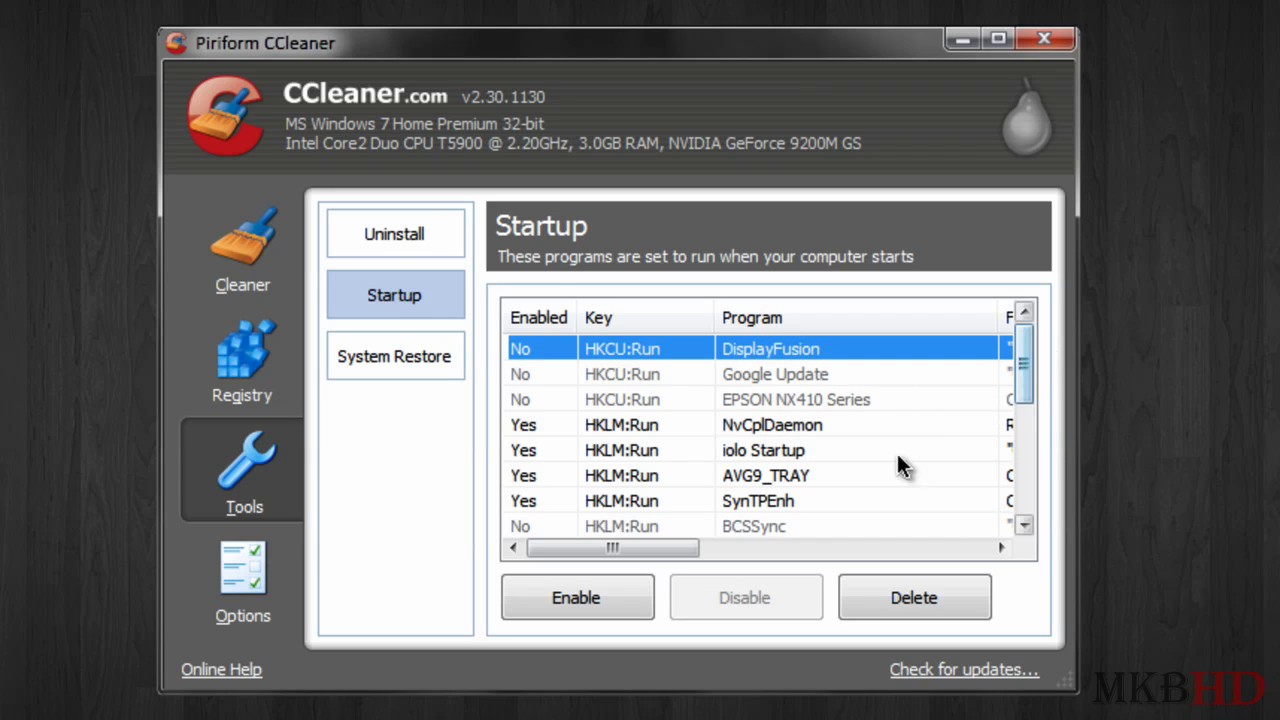
pyautogui.rightClick(776, 482)
pyautogui.click(820, 502)
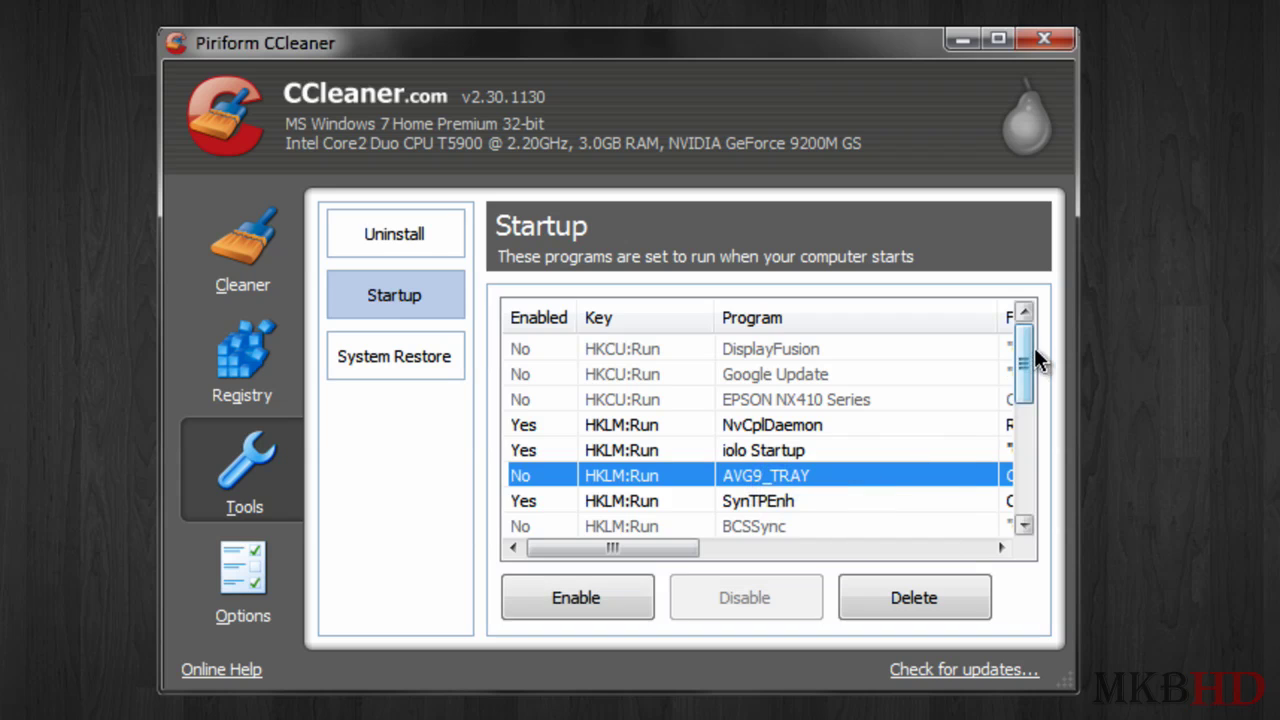
pyautogui.moveTo(1025, 360); pyautogui.dragTo(1041, 333)
# Step: Go back through Uninstall and Cleaner to the Options About page showing v2.30.1130
pyautogui.click(410, 240)
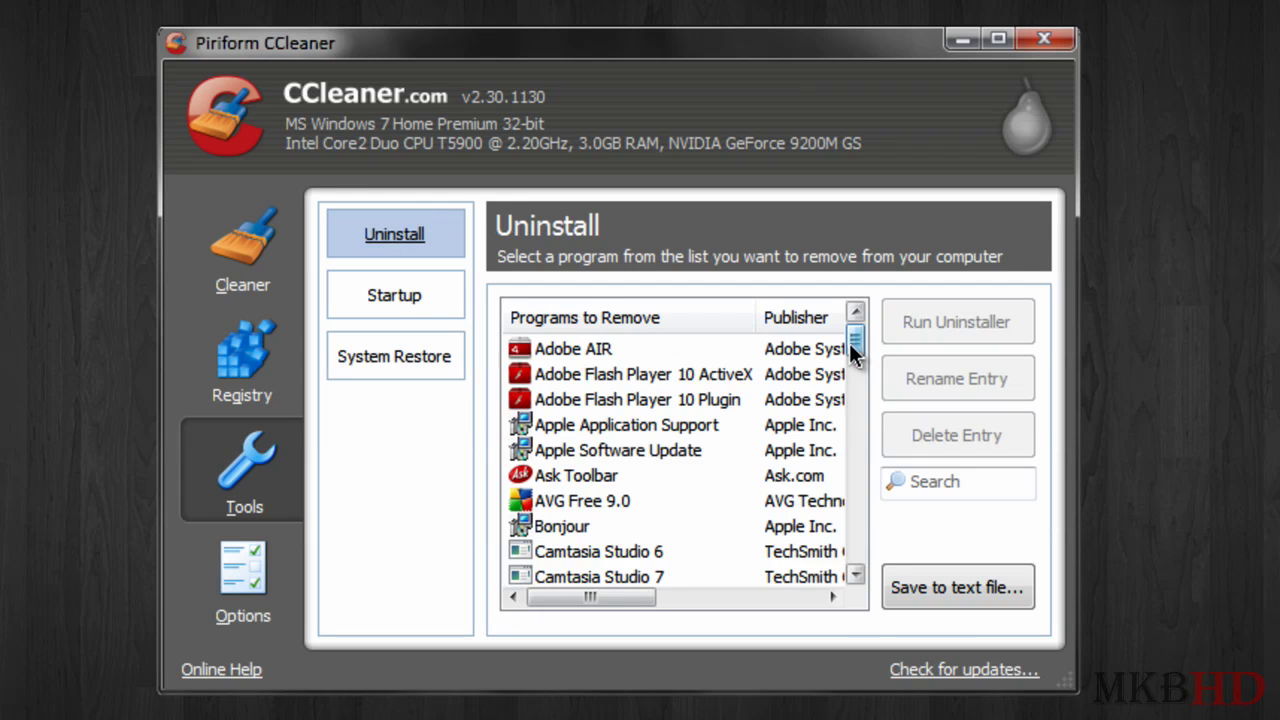
pyautogui.moveTo(854, 341); pyautogui.dragTo(797, 306)
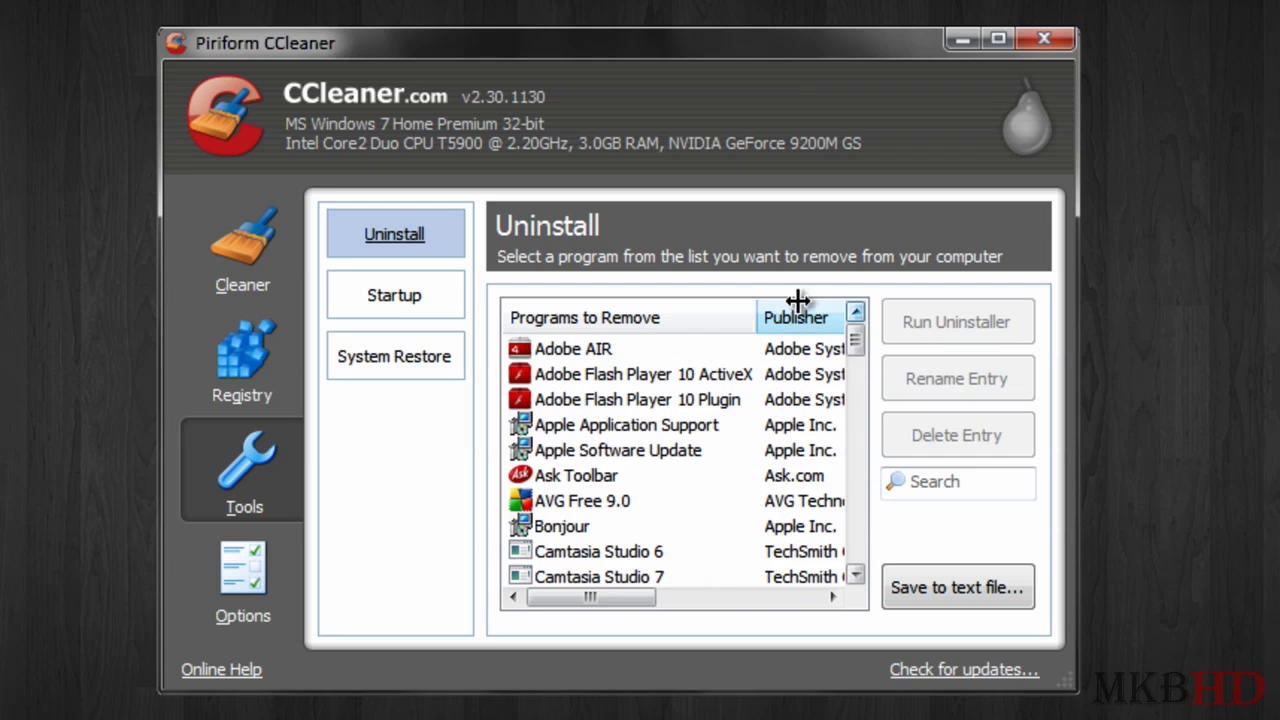
pyautogui.click(248, 250)
pyautogui.click(245, 570)
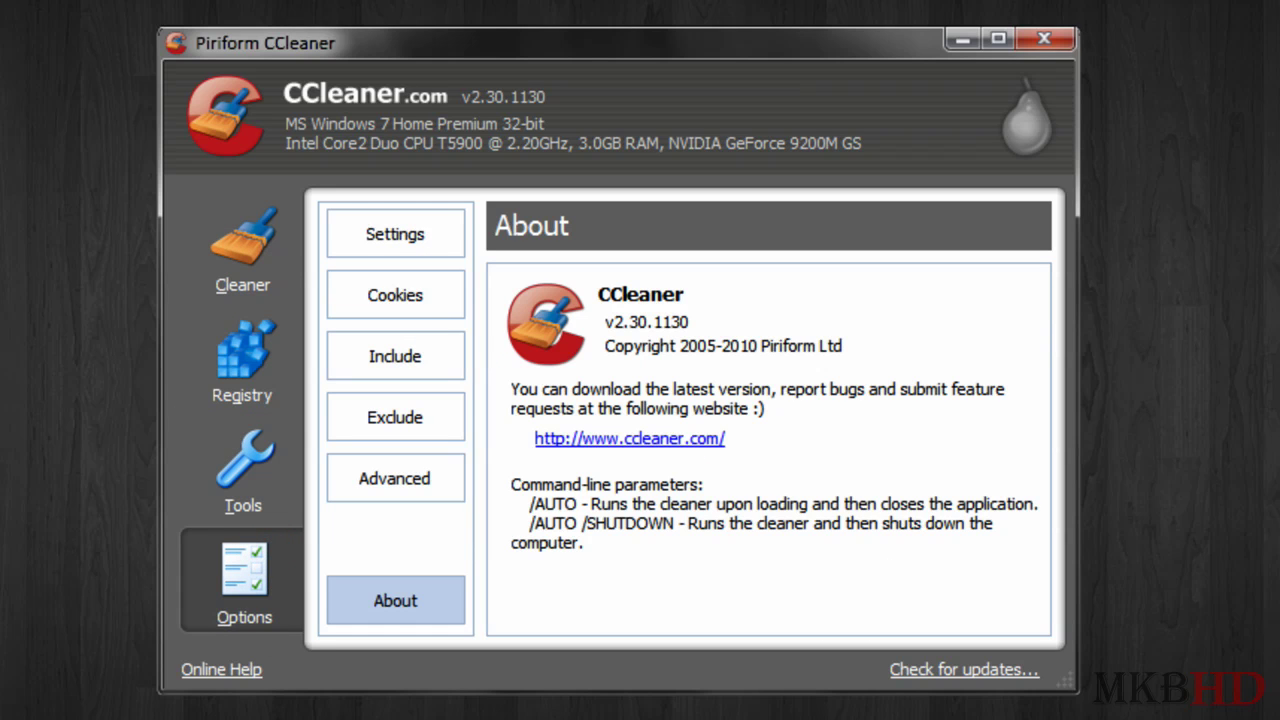
pyautogui.rightClick(502, 383)
pyautogui.click(900, 580)
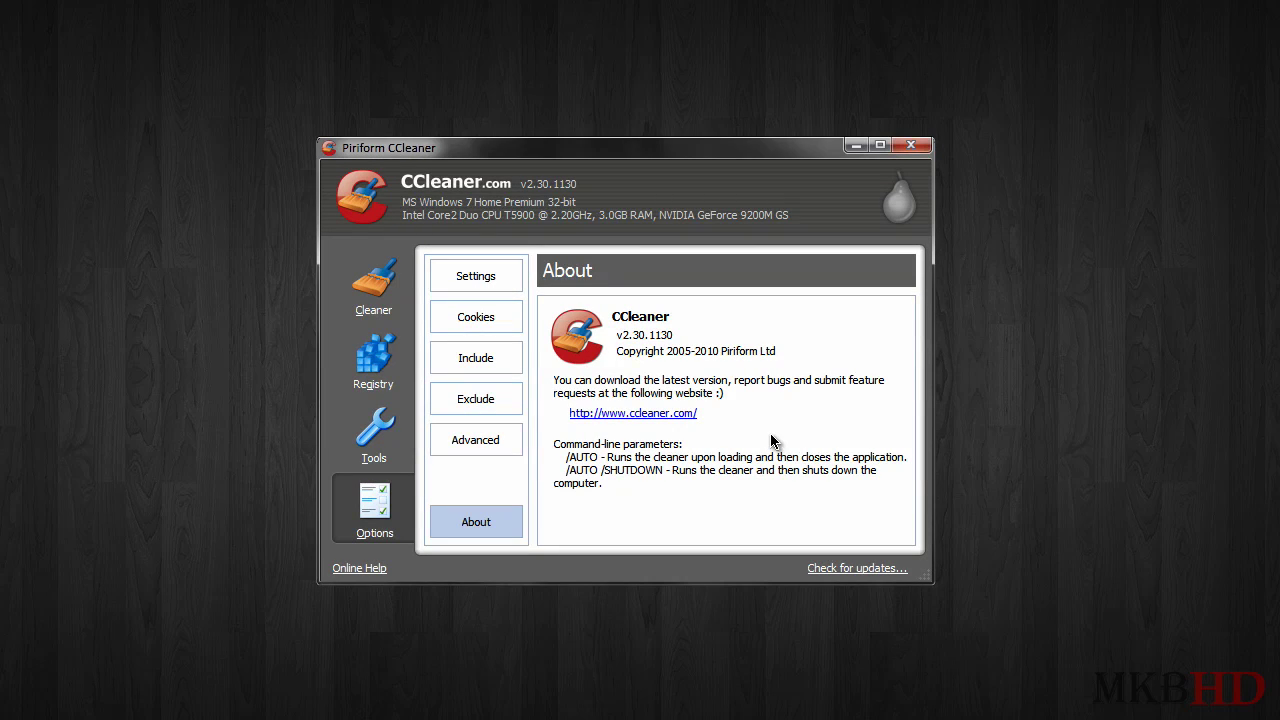
pyautogui.click(372, 287)
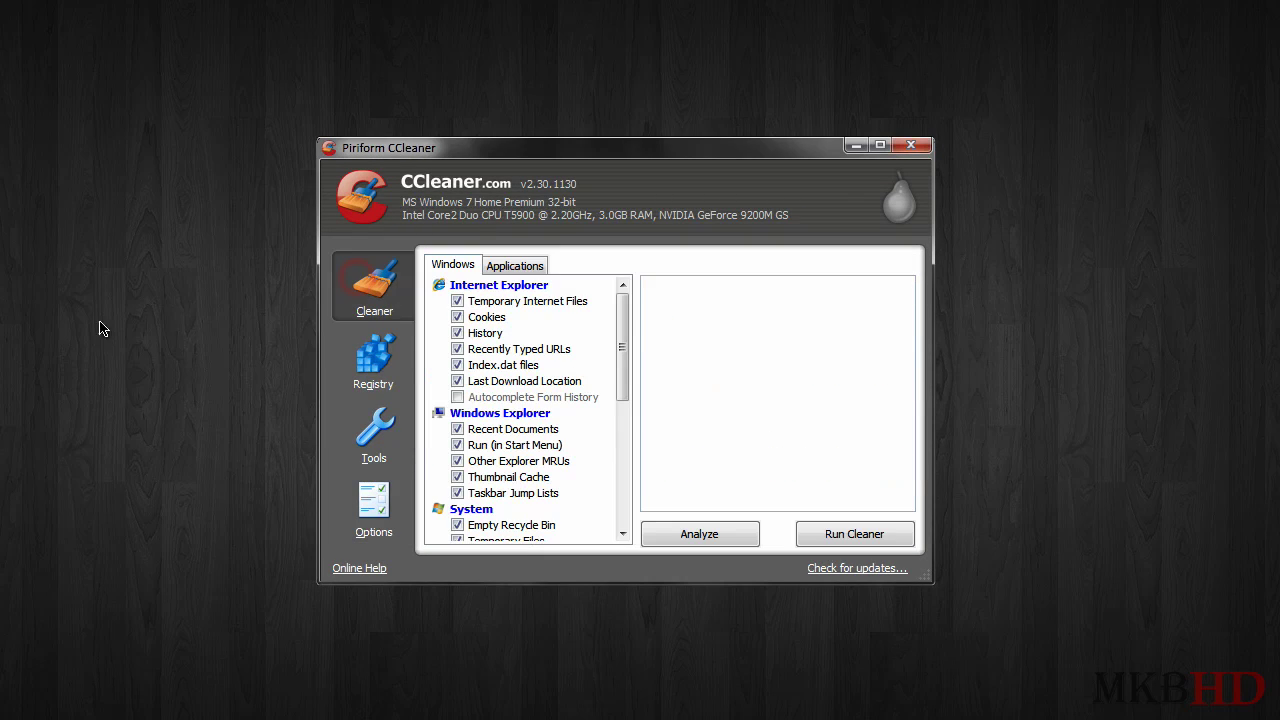